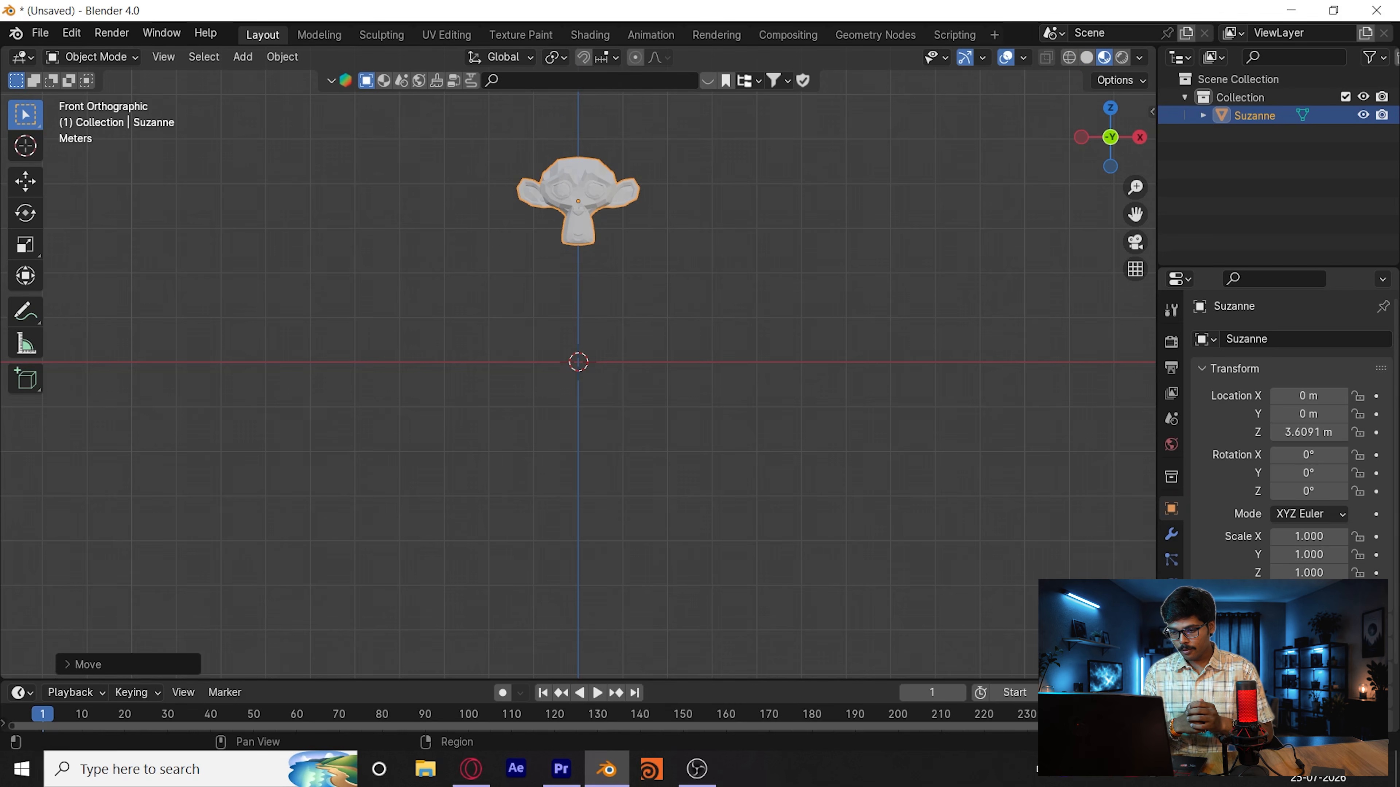
Step: Create a new material for the monkey and split the viewport to open a Shader Editor beside it
{"action": "left_click", "coordinate": [1171, 663]}
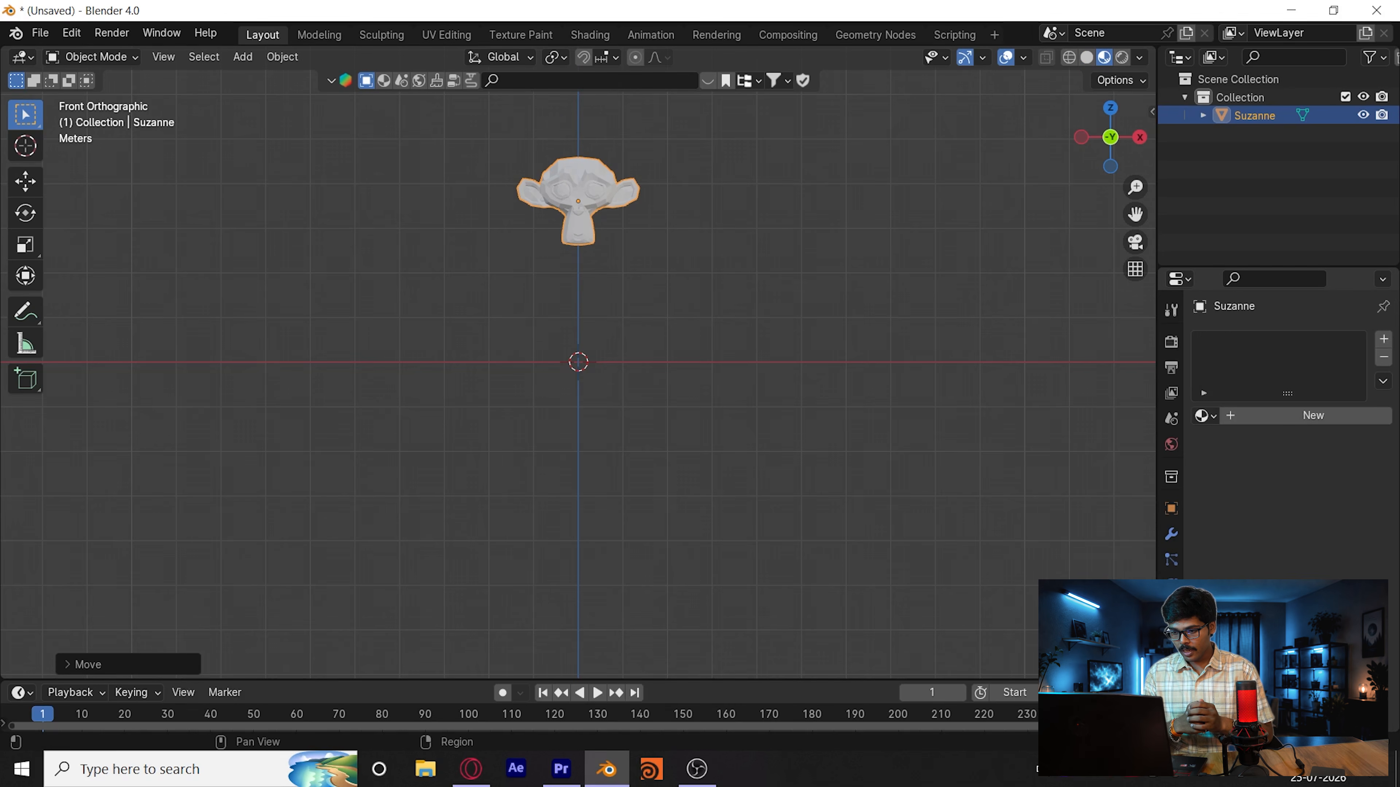
{"action": "left_click", "coordinate": [1292, 418]}
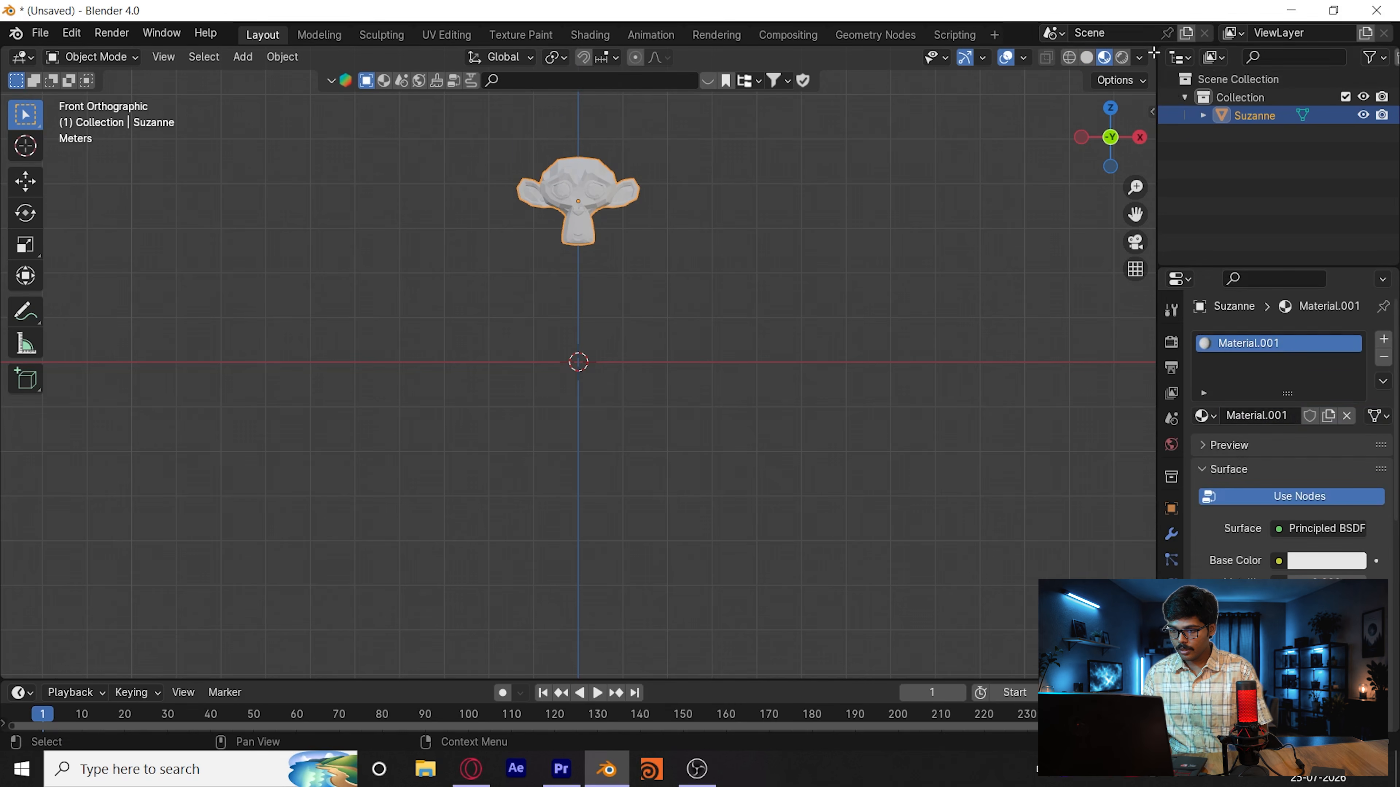
{"action": "left_click_drag", "start_coordinate": [1154, 54], "coordinate": [657, 152]}
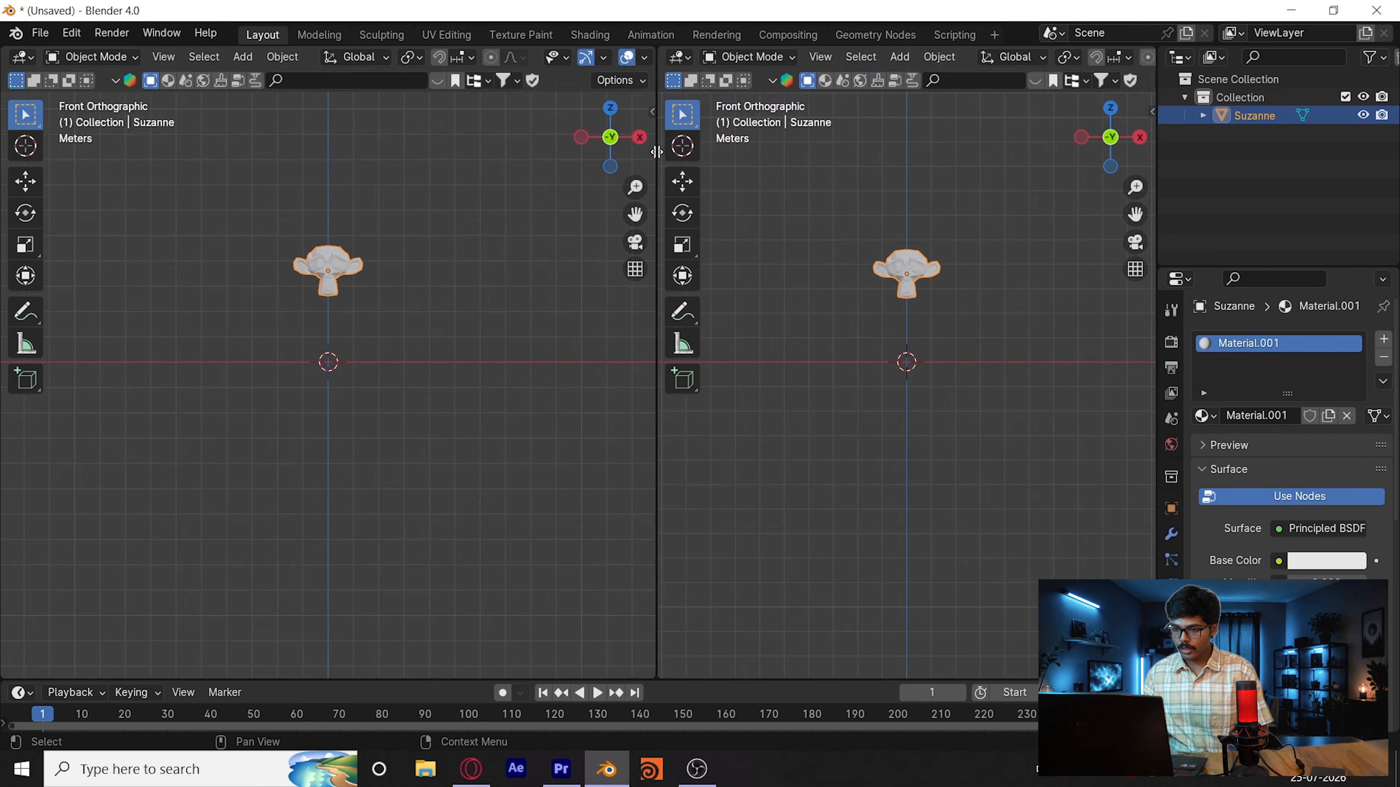
{"action": "left_click", "coordinate": [680, 56]}
{"action": "left_click", "coordinate": [716, 223]}
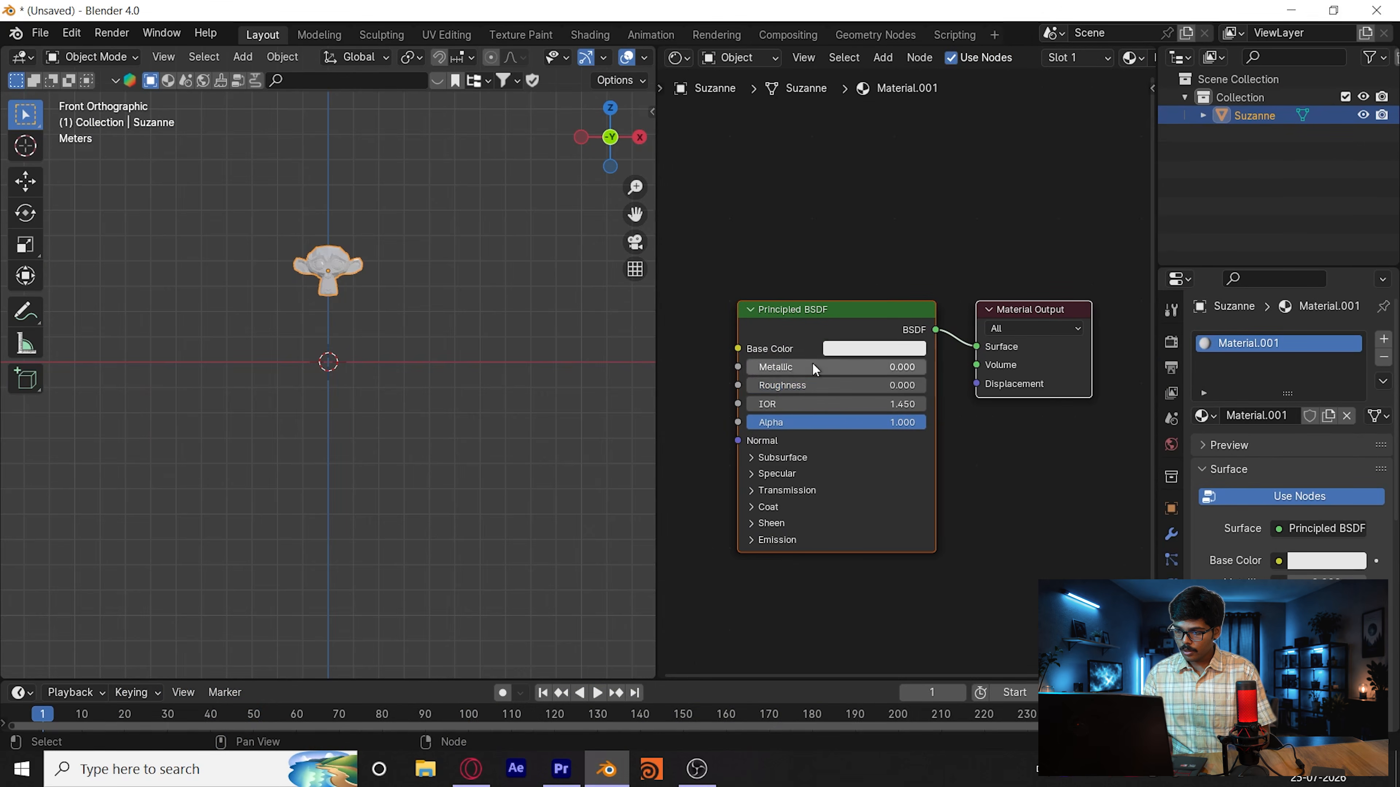
Step: Make the monkey's Principled BSDF base color pure white and set its Transmission weight to 1.000
{"action": "left_click", "coordinate": [875, 349]}
{"action": "left_click_drag", "start_coordinate": [990, 103], "coordinate": [990, 90]}
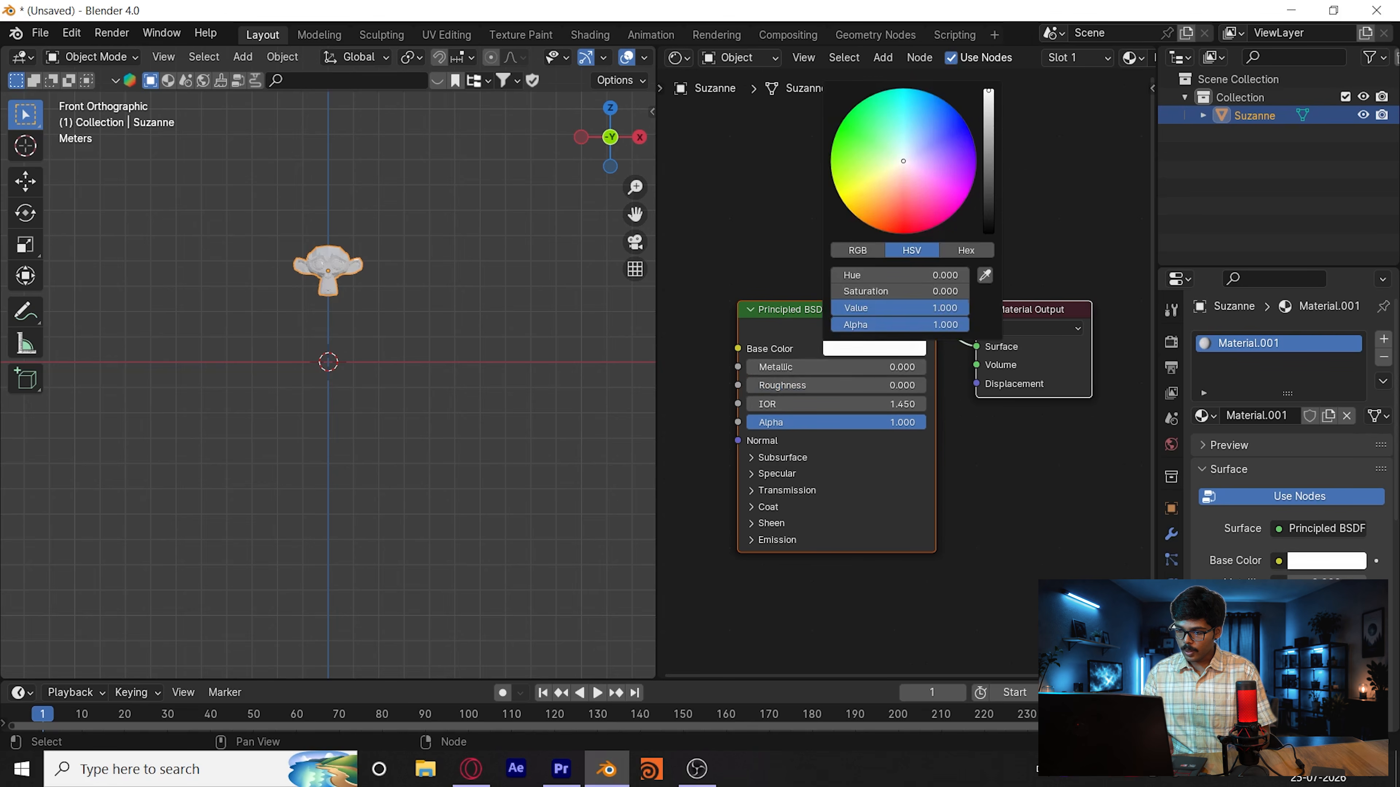
{"action": "left_click", "coordinate": [751, 490]}
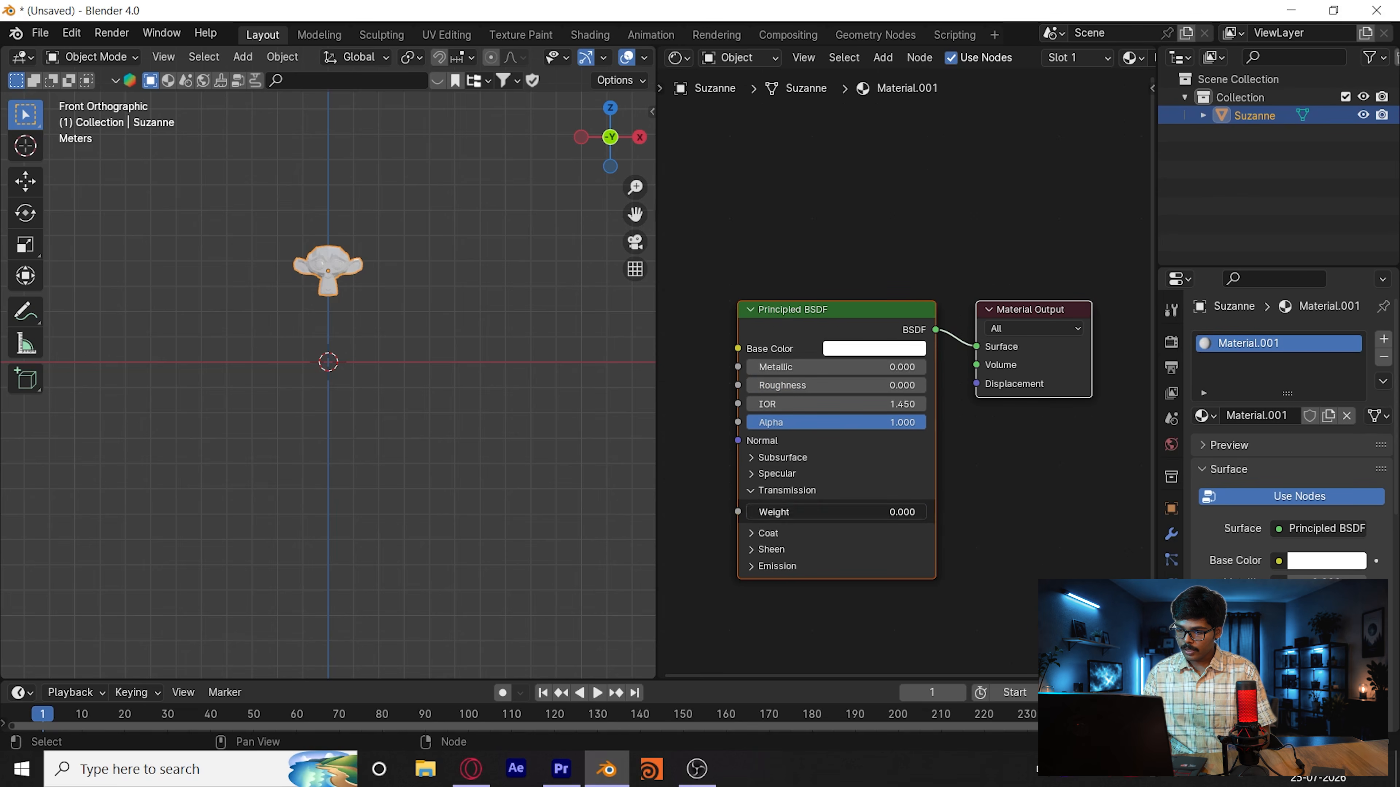
{"action": "left_click_drag", "start_coordinate": [772, 512], "coordinate": [925, 512]}
Step: Enable Screen Space Reflections with Refraction in the EEVEE render settings
{"action": "left_click", "coordinate": [1171, 368]}
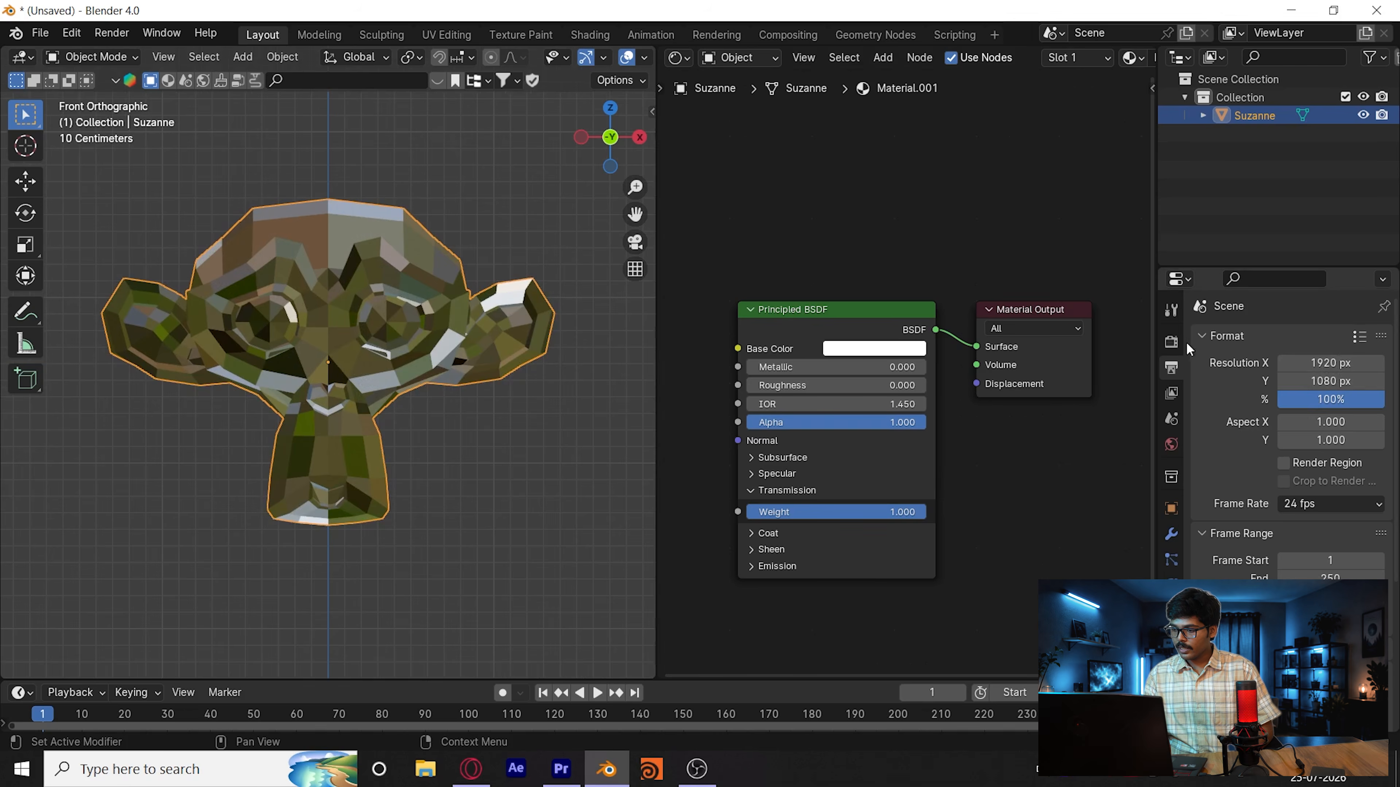
{"action": "left_click", "coordinate": [1171, 342]}
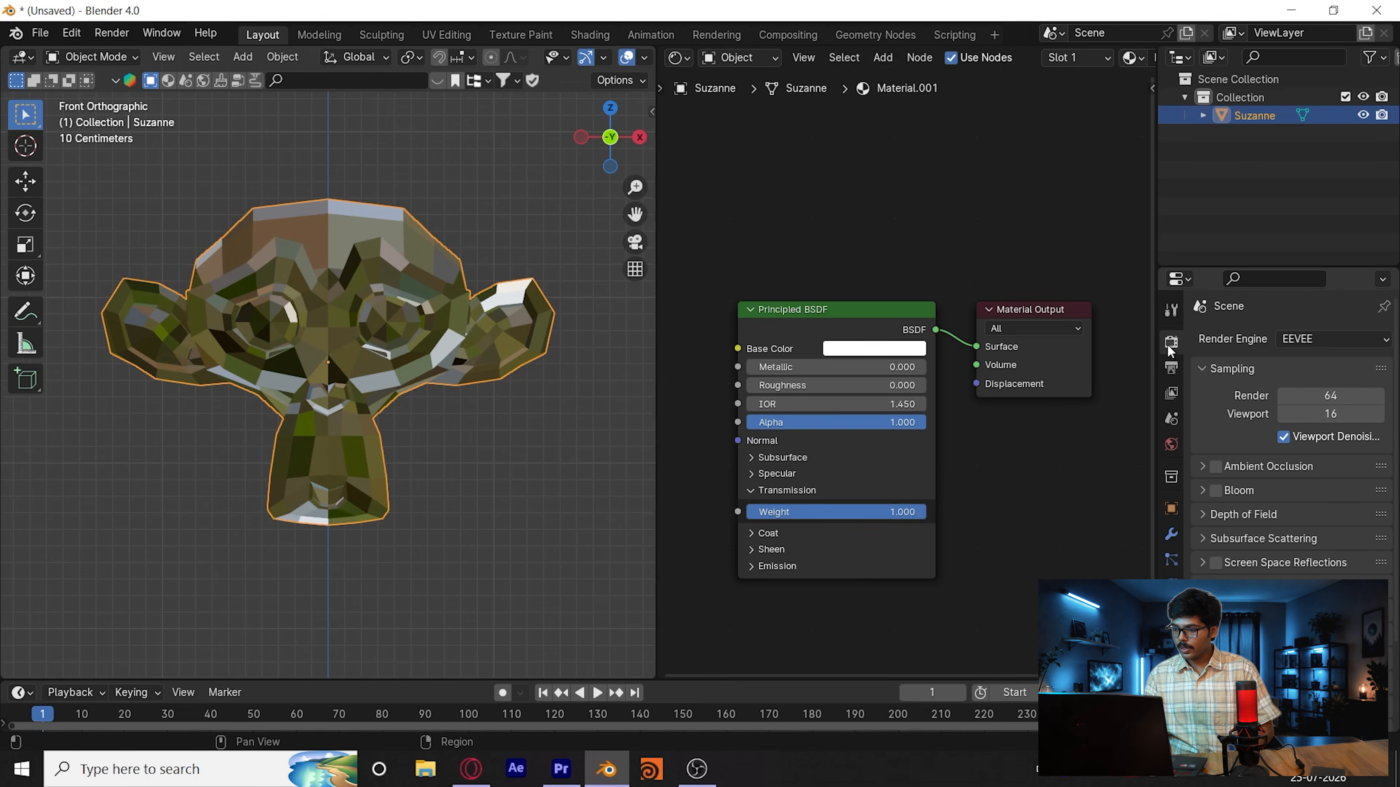
{"action": "left_click", "coordinate": [1216, 561]}
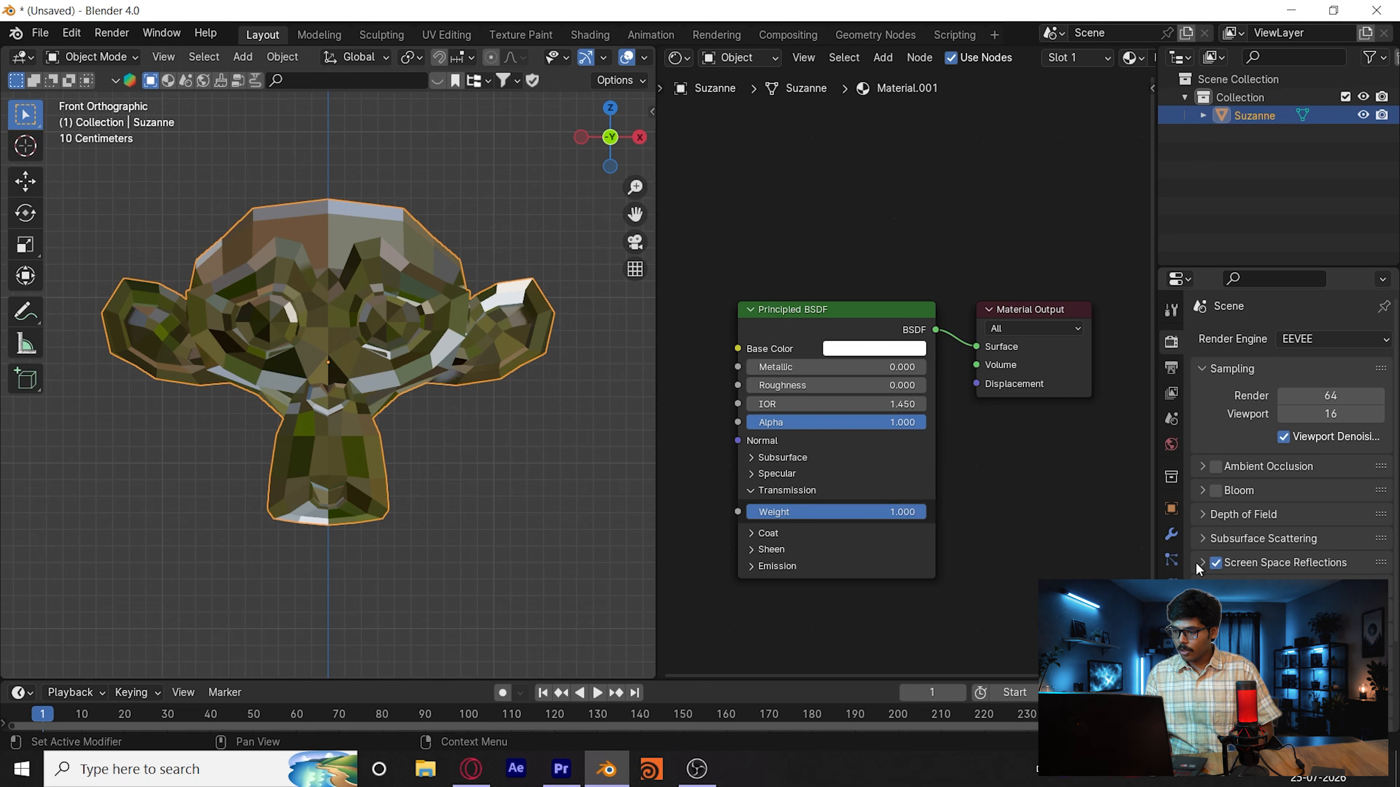
{"action": "left_click", "coordinate": [1340, 564]}
{"action": "scroll", "coordinate": [1323, 552], "scroll_direction": "down", "scroll_amount": 3}
{"action": "left_click", "coordinate": [1277, 492]}
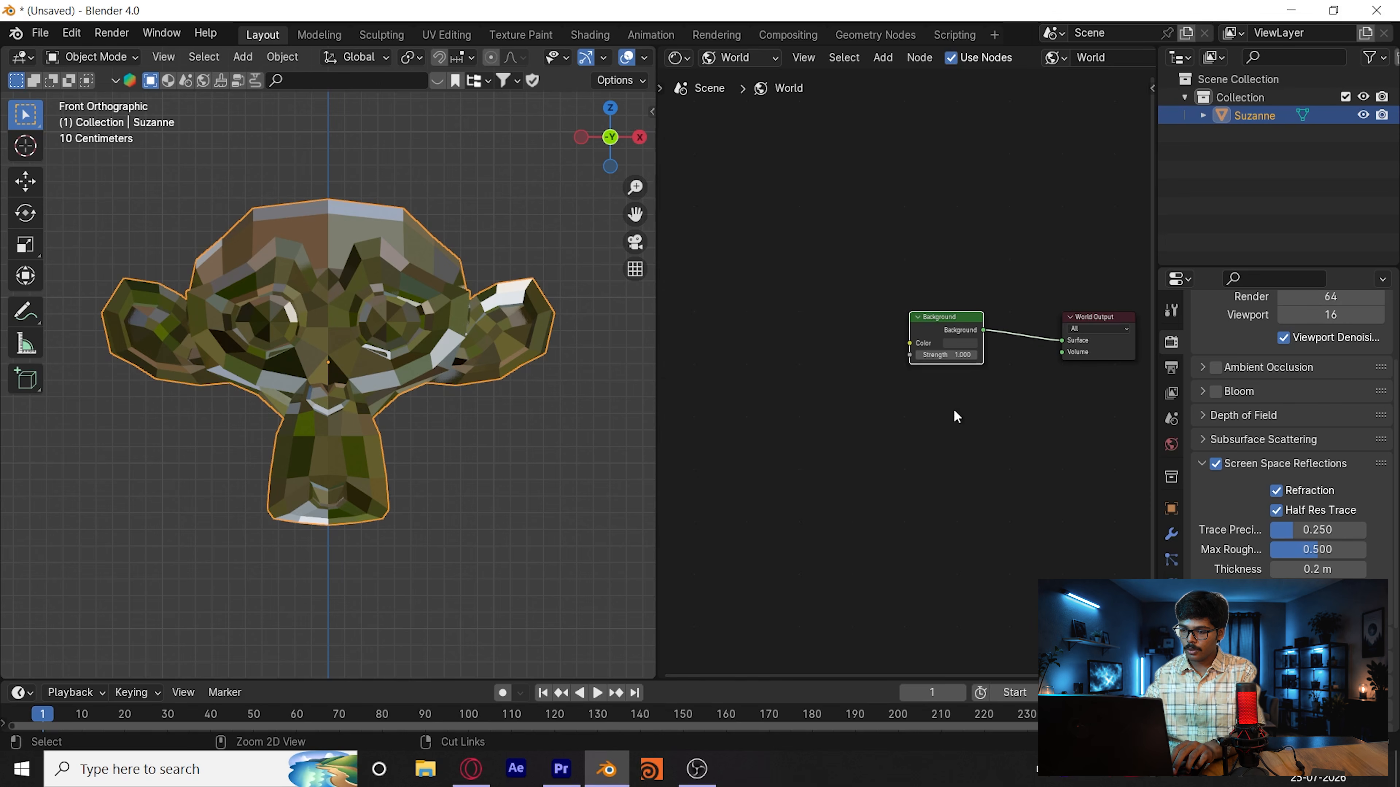
Step: Add a mapped environment texture with ludwikowice_farmland_4k.exr to the world background and switch the viewport to Rendered shading
{"action": "key", "text": "ctrl+t"}
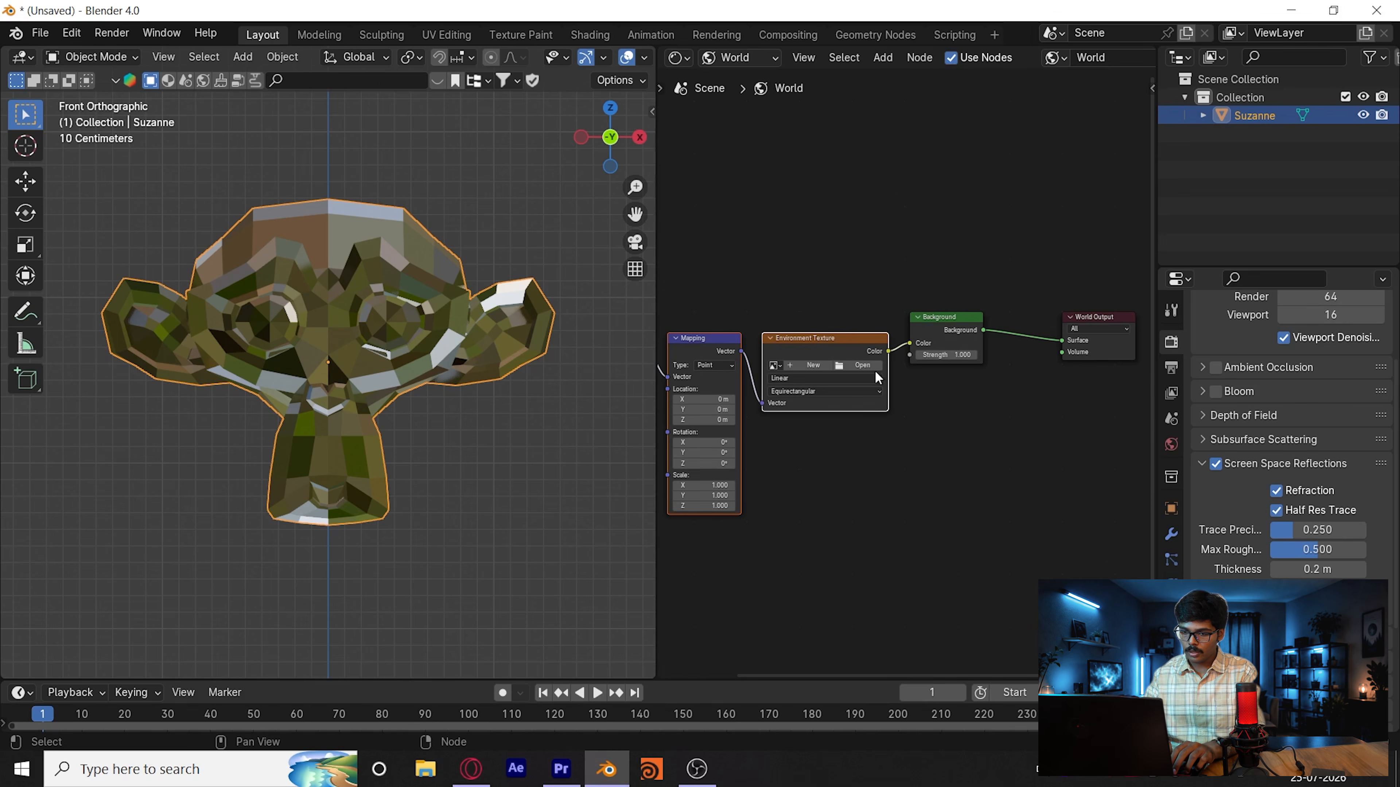
{"action": "key", "text": "z"}
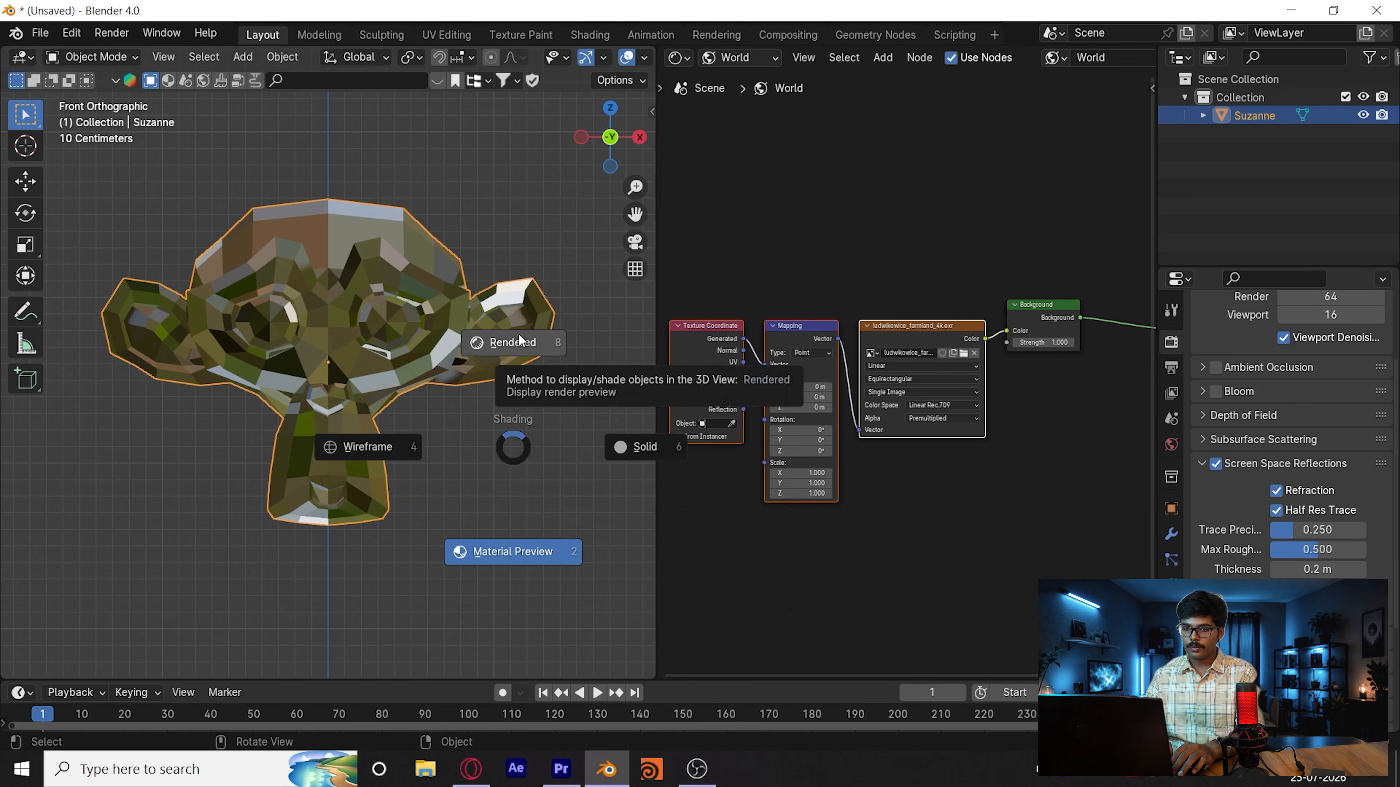
{"action": "left_click", "coordinate": [521, 341]}
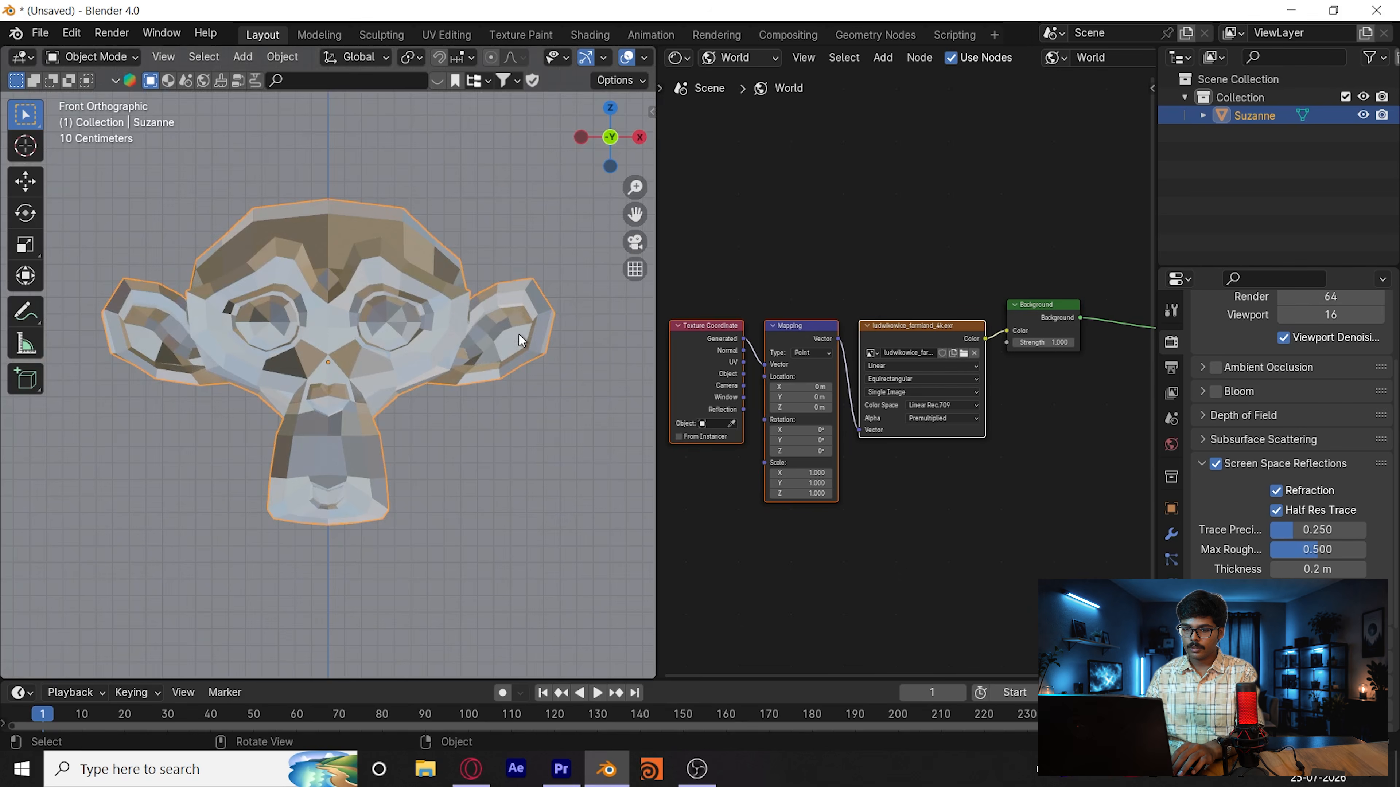
Step: Add a Sun light at the origin and raise it along Z above the monkey
{"action": "middle_click_drag", "start_coordinate": [483, 362], "coordinate": [483, 362]}
{"action": "key", "text": "KP_1"}
{"action": "key", "text": "shift+a"}
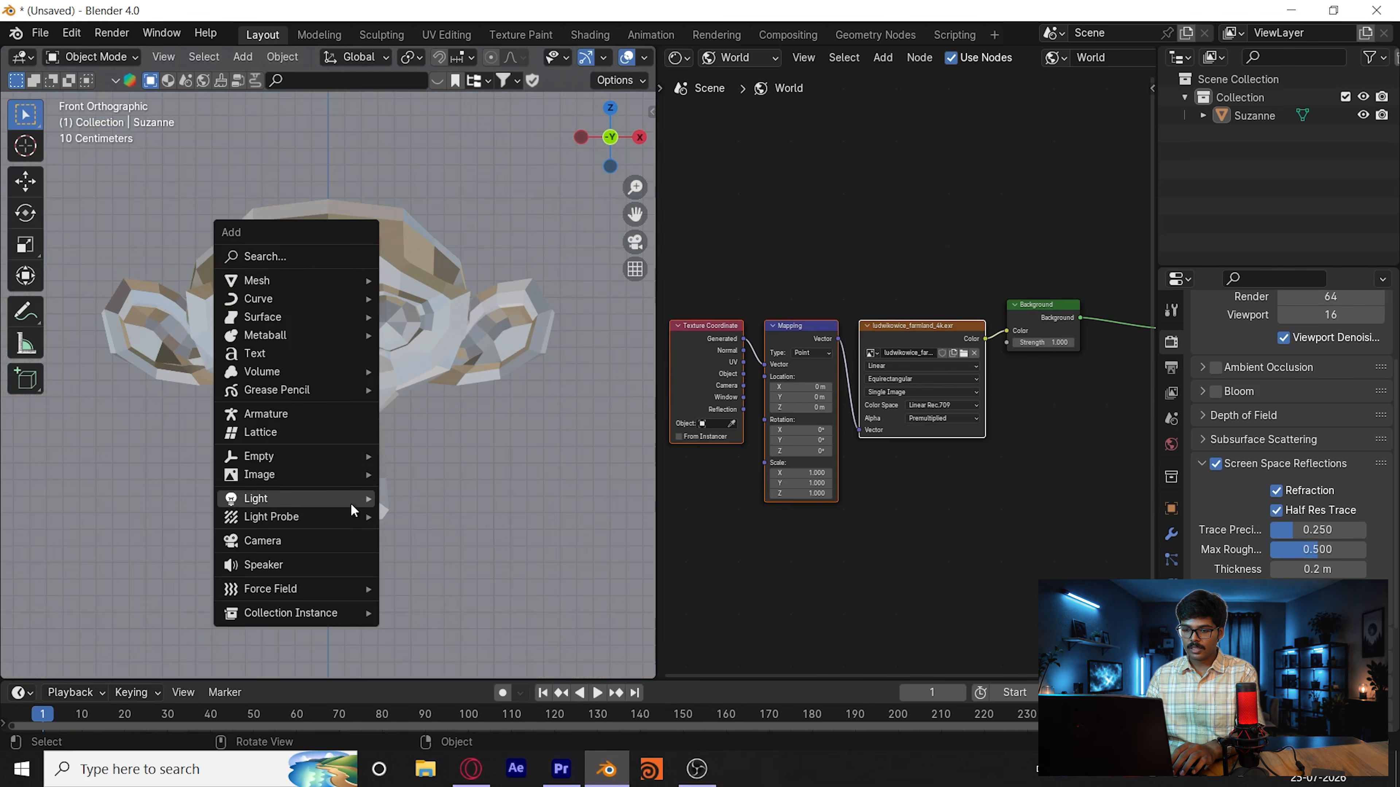
{"action": "mouse_move", "coordinate": [350, 503]}
{"action": "left_click", "coordinate": [414, 519]}
{"action": "key", "text": "g"}
{"action": "key", "text": "z"}
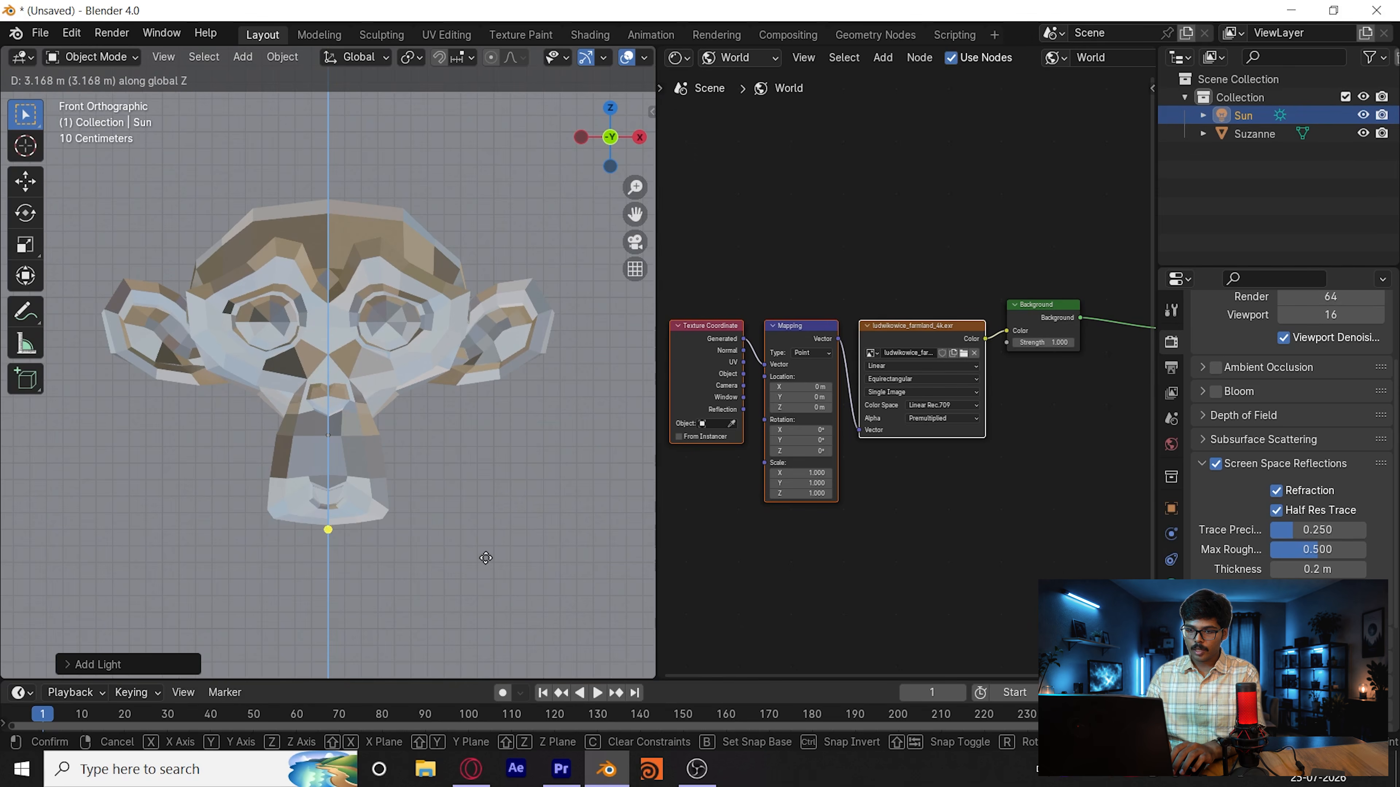
{"action": "left_click", "coordinate": [577, 128]}
Step: Add a plane beneath the monkey, scale it up into a large ground surface and apply all its transforms
{"action": "key", "text": "shift+a"}
{"action": "mouse_move", "coordinate": [419, 232]}
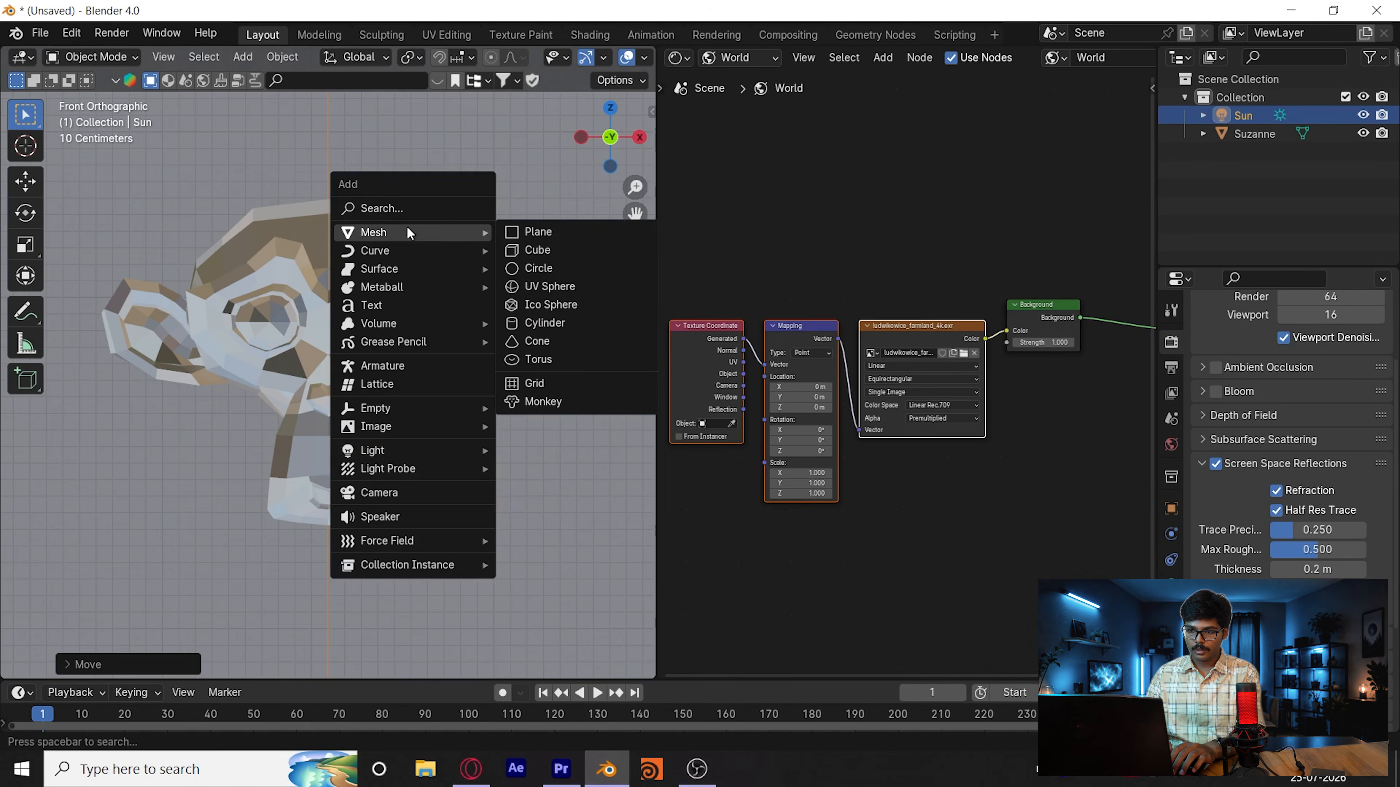
{"action": "left_click", "coordinate": [509, 232]}
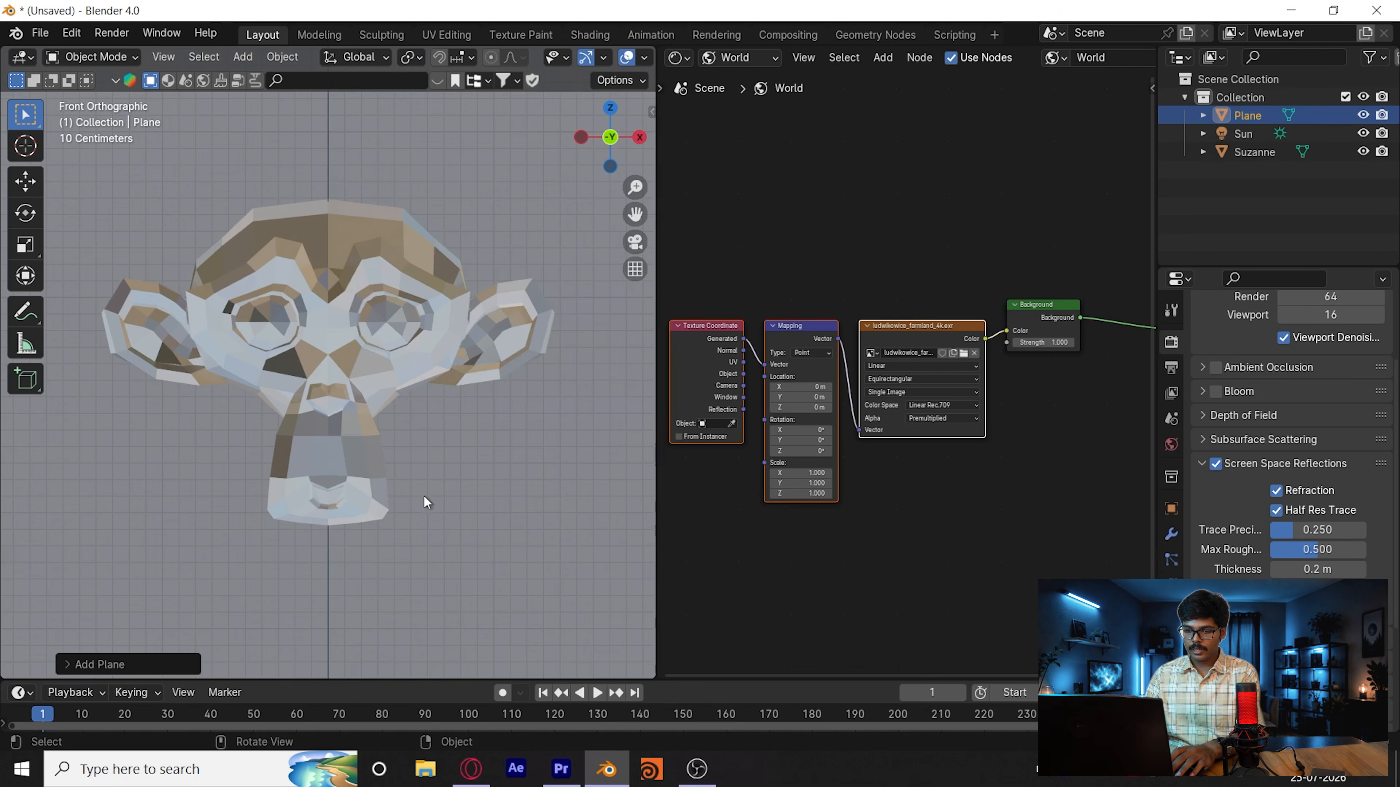
{"action": "key", "text": "shift+h"}
{"action": "key", "text": "s"}
{"action": "left_click", "coordinate": [377, 348]}
{"action": "key", "text": "ctrl+a"}
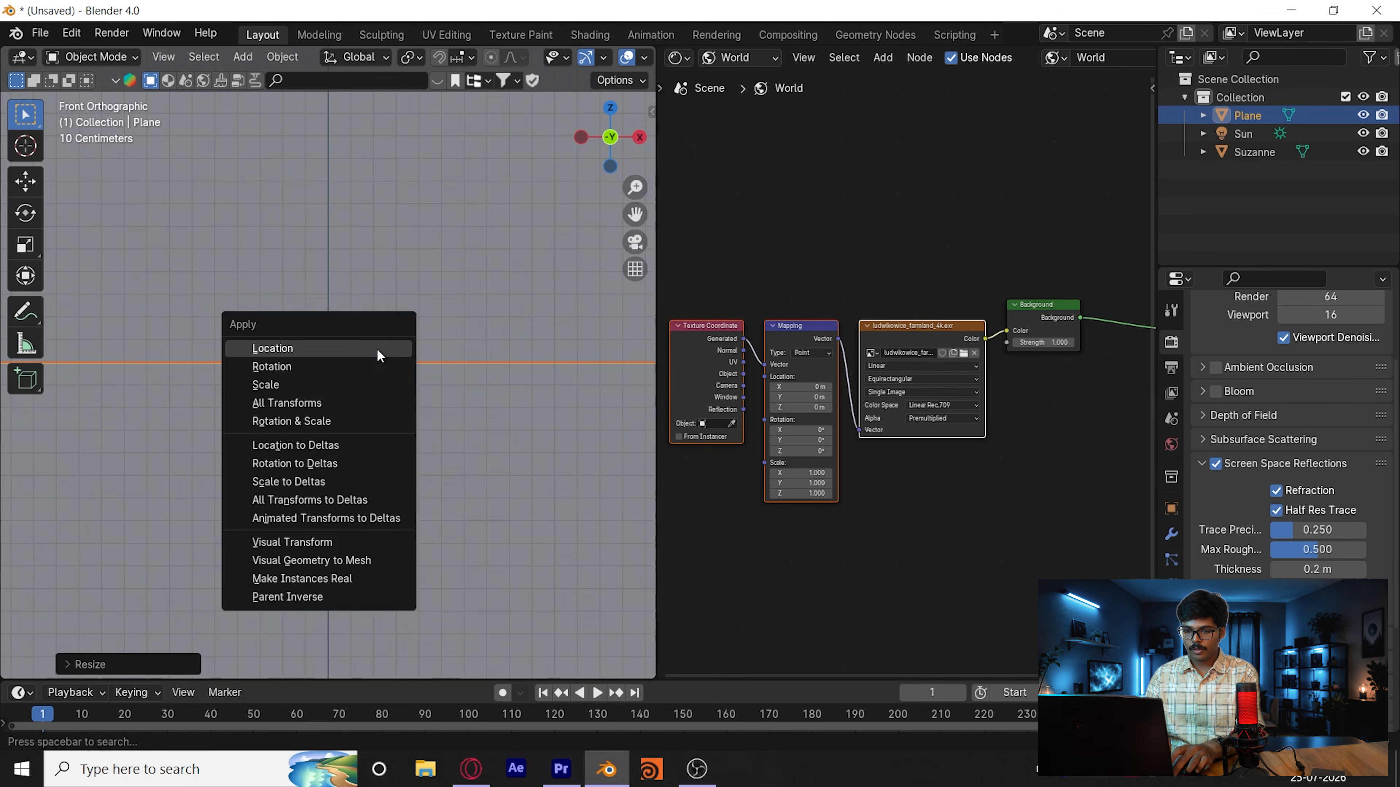
{"action": "left_click", "coordinate": [346, 406]}
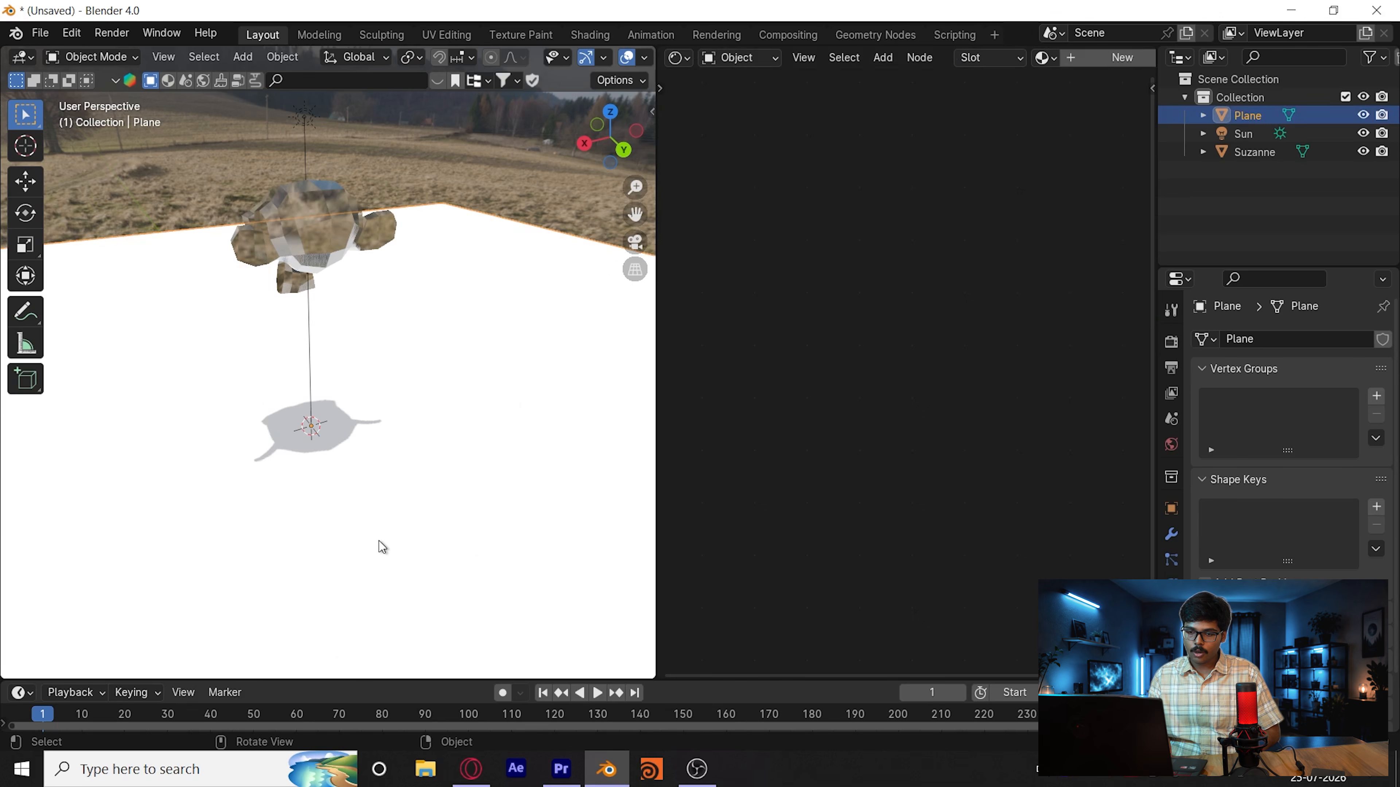
Step: Switch the viewport to Solid shading, change it to Material Preview and deselect the plane
{"action": "key", "text": "z"}
{"action": "left_click", "coordinate": [511, 542]}
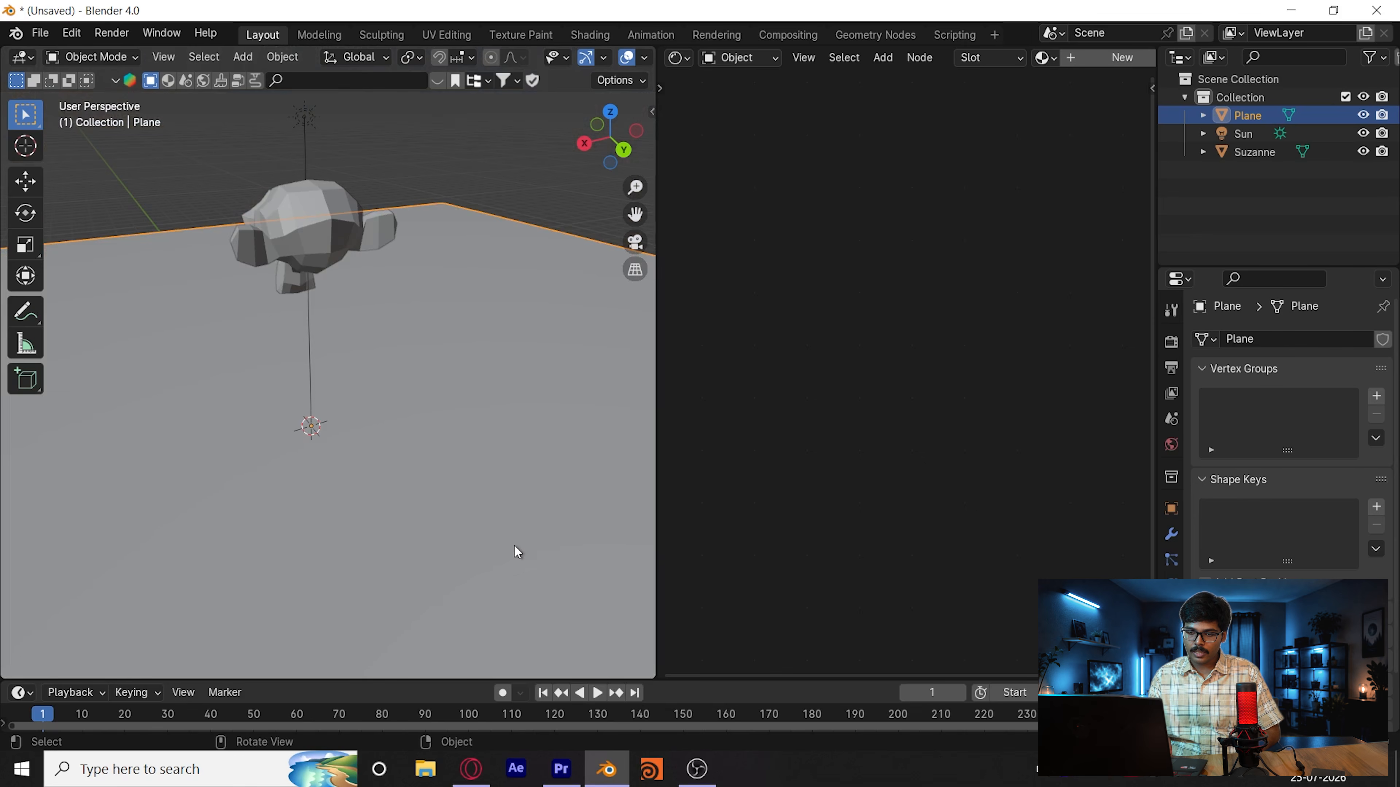
{"action": "key", "text": "z"}
{"action": "left_click", "coordinate": [540, 650]}
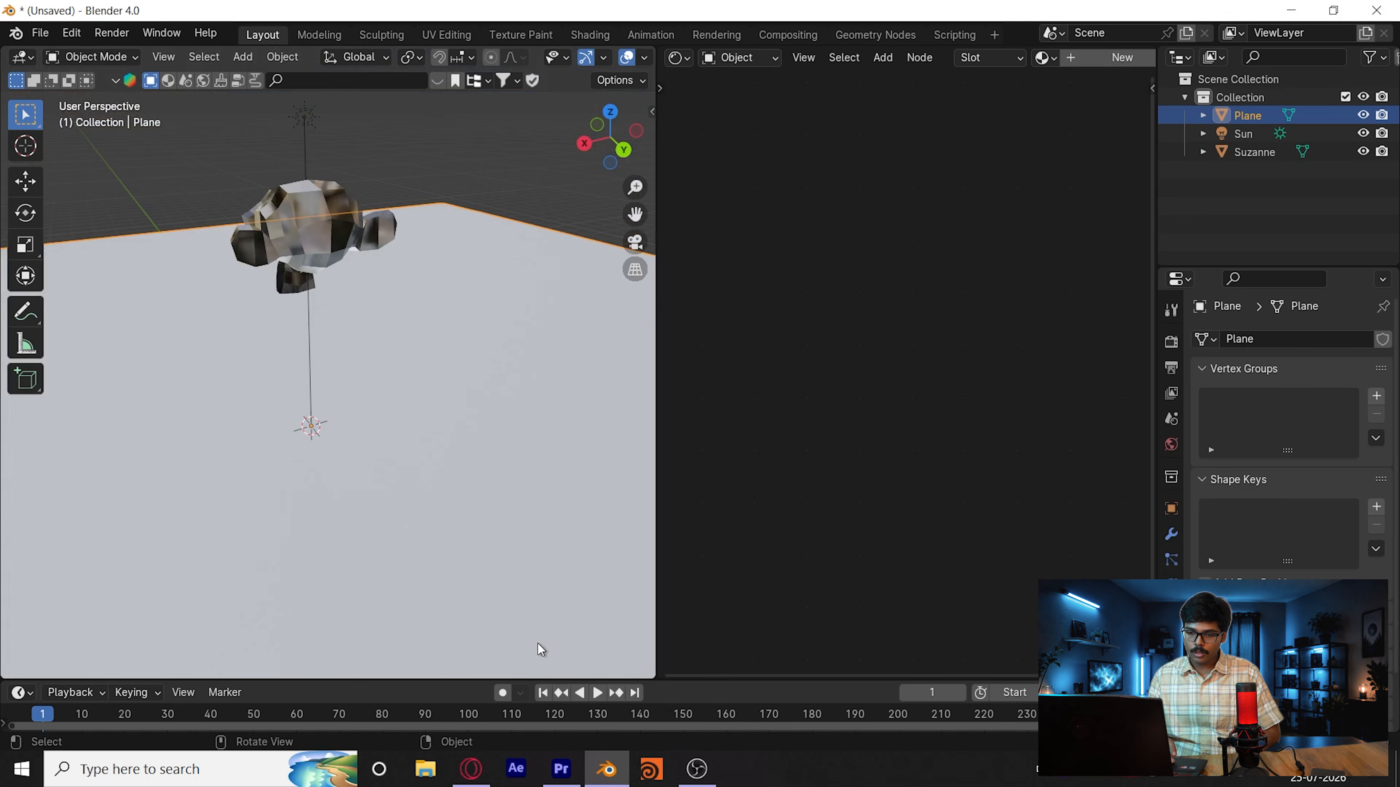
{"action": "left_click", "coordinate": [556, 165]}
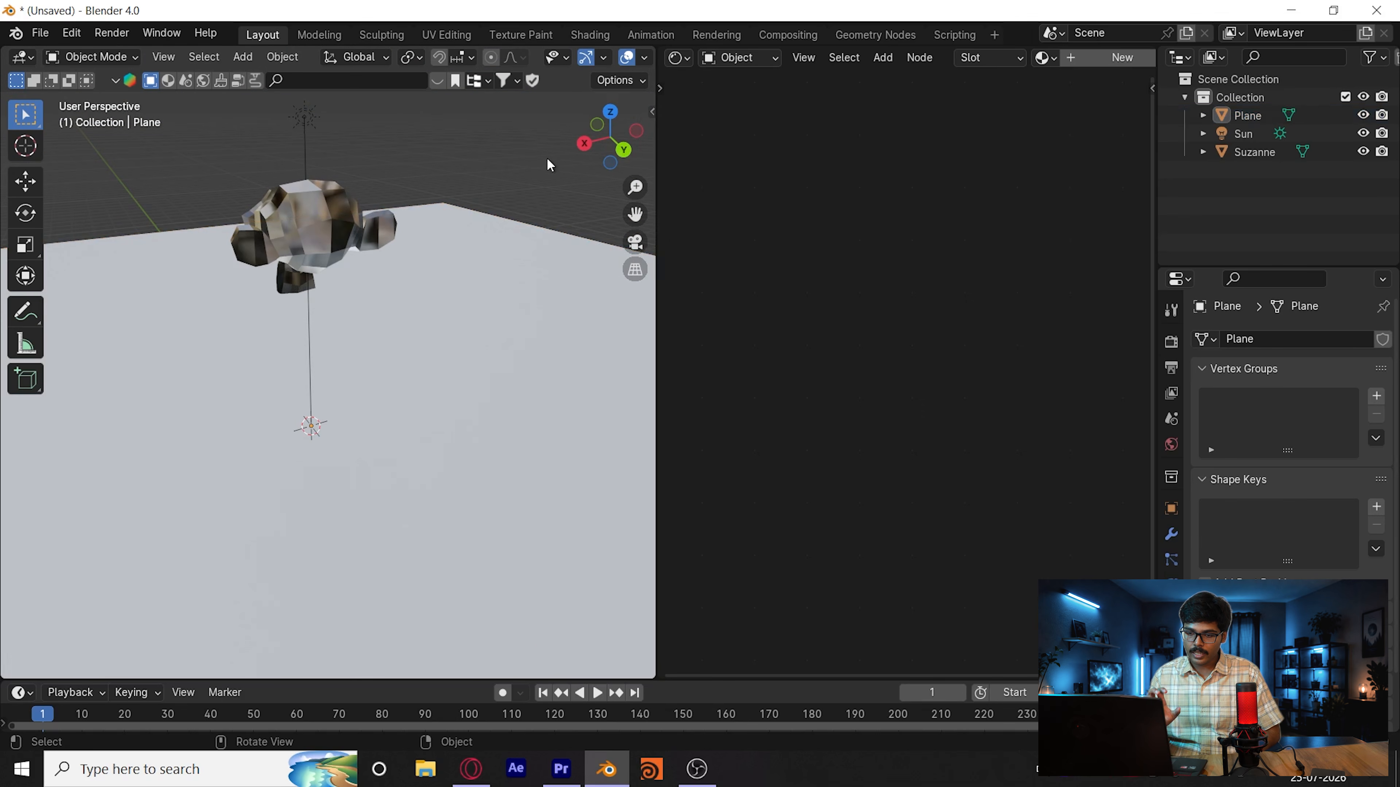
Step: Change the node area to the Geometry Node Editor and create a new geometry node tree on the plane
{"action": "left_click", "coordinate": [439, 440]}
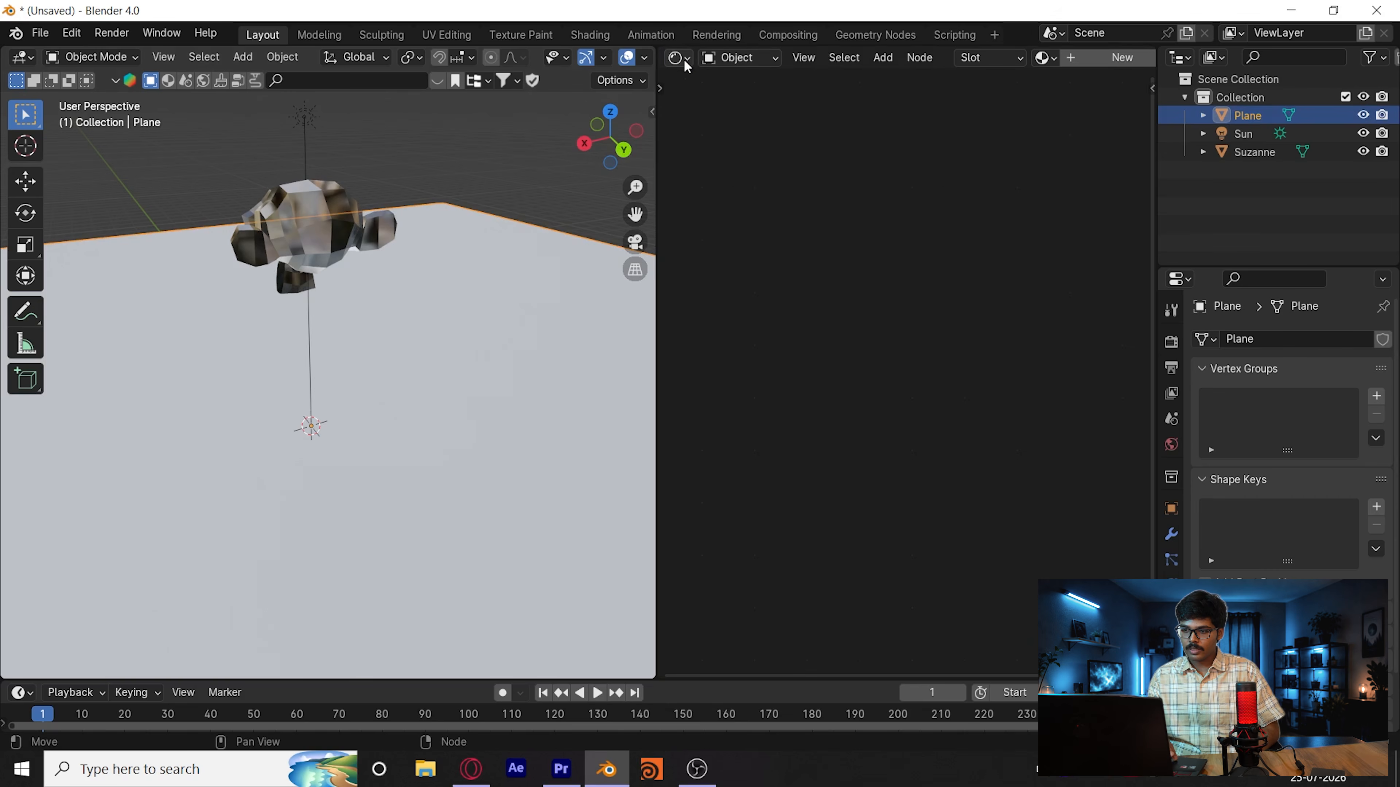
{"action": "left_click", "coordinate": [678, 57]}
{"action": "left_click", "coordinate": [728, 204]}
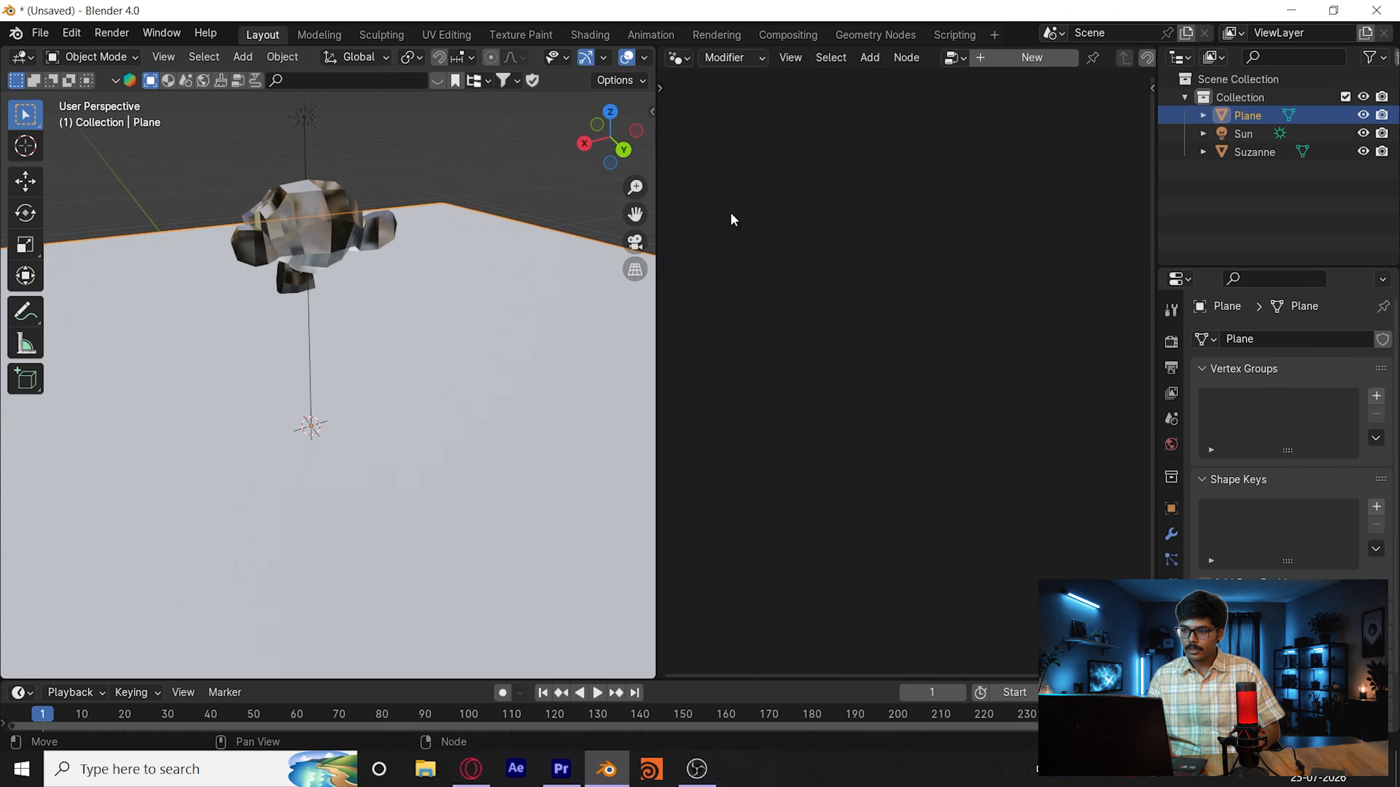
{"action": "left_click", "coordinate": [994, 57]}
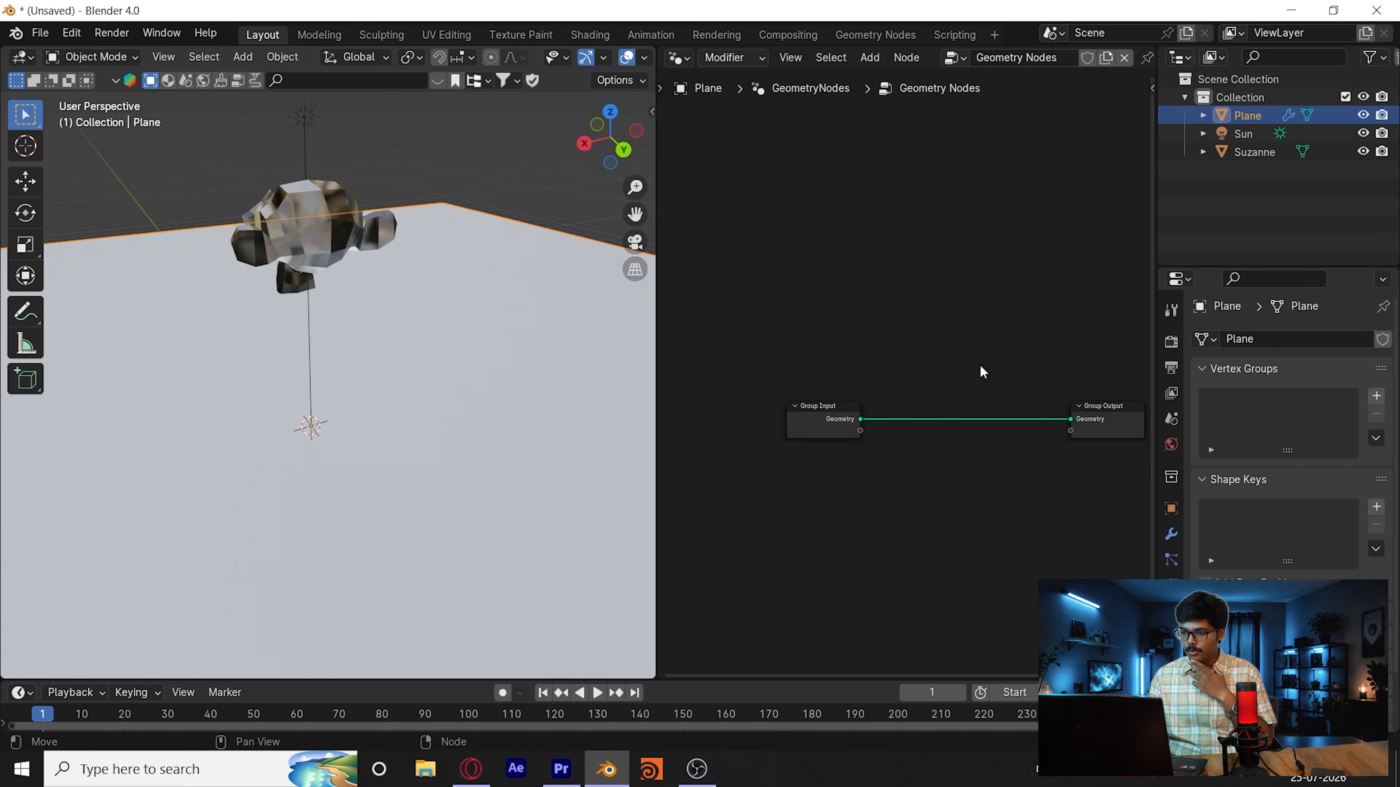
{"action": "key", "text": "Home"}
Step: Add a Plain Axes empty to the scene
{"action": "key", "text": "shift+a"}
{"action": "mouse_move", "coordinate": [447, 292]}
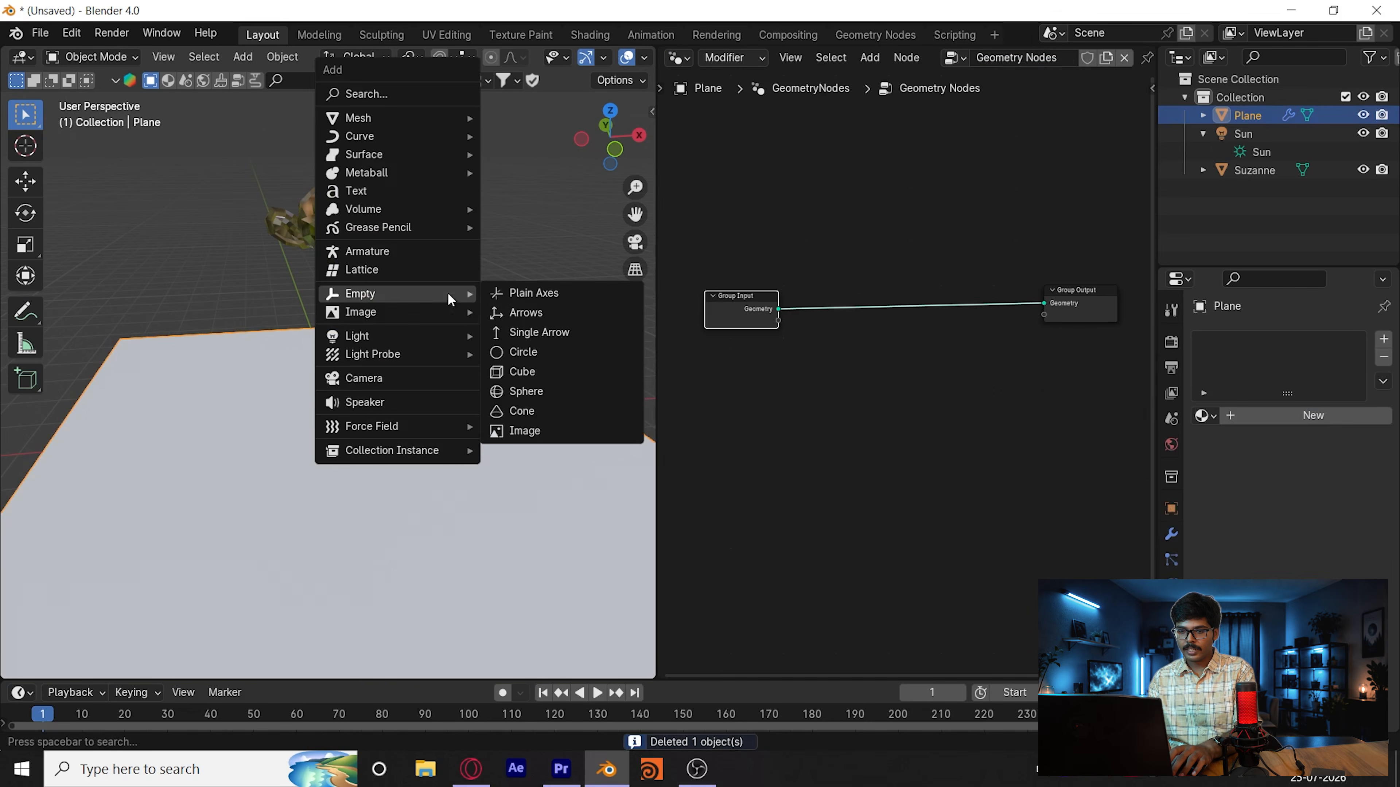
{"action": "left_click", "coordinate": [521, 302]}
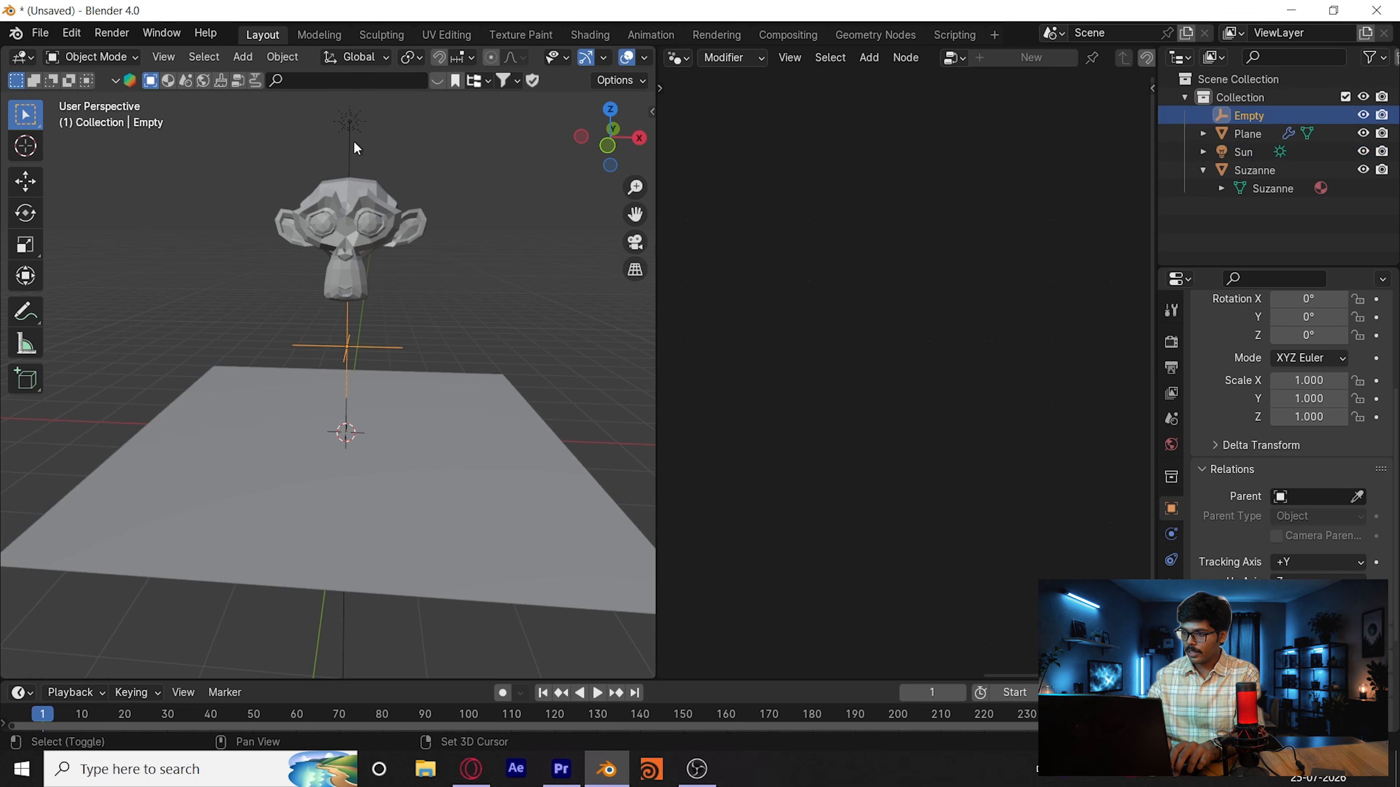
Step: Parent the empty to the Sun light using the Object parent type
{"action": "left_click", "coordinate": [351, 127]}
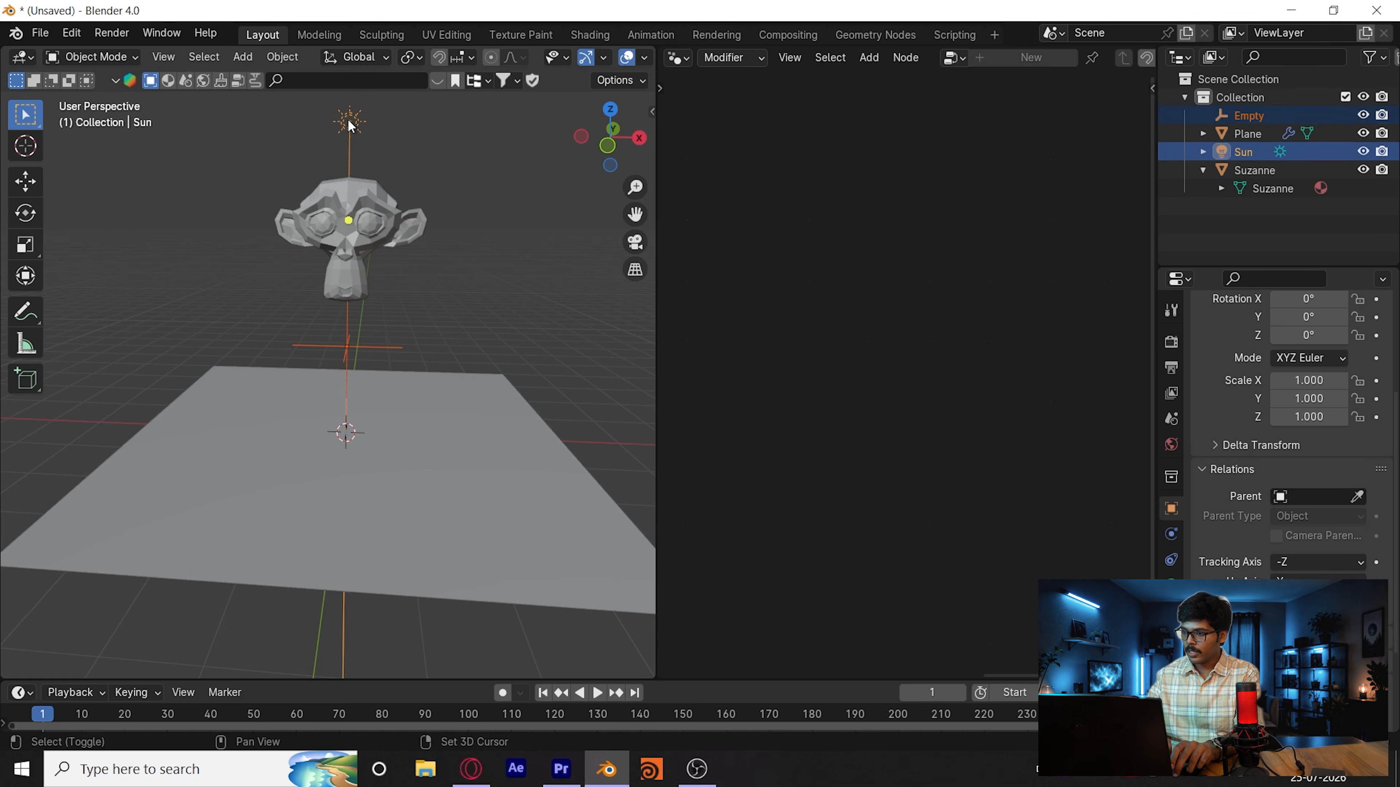
{"action": "key", "text": "ctrl+p"}
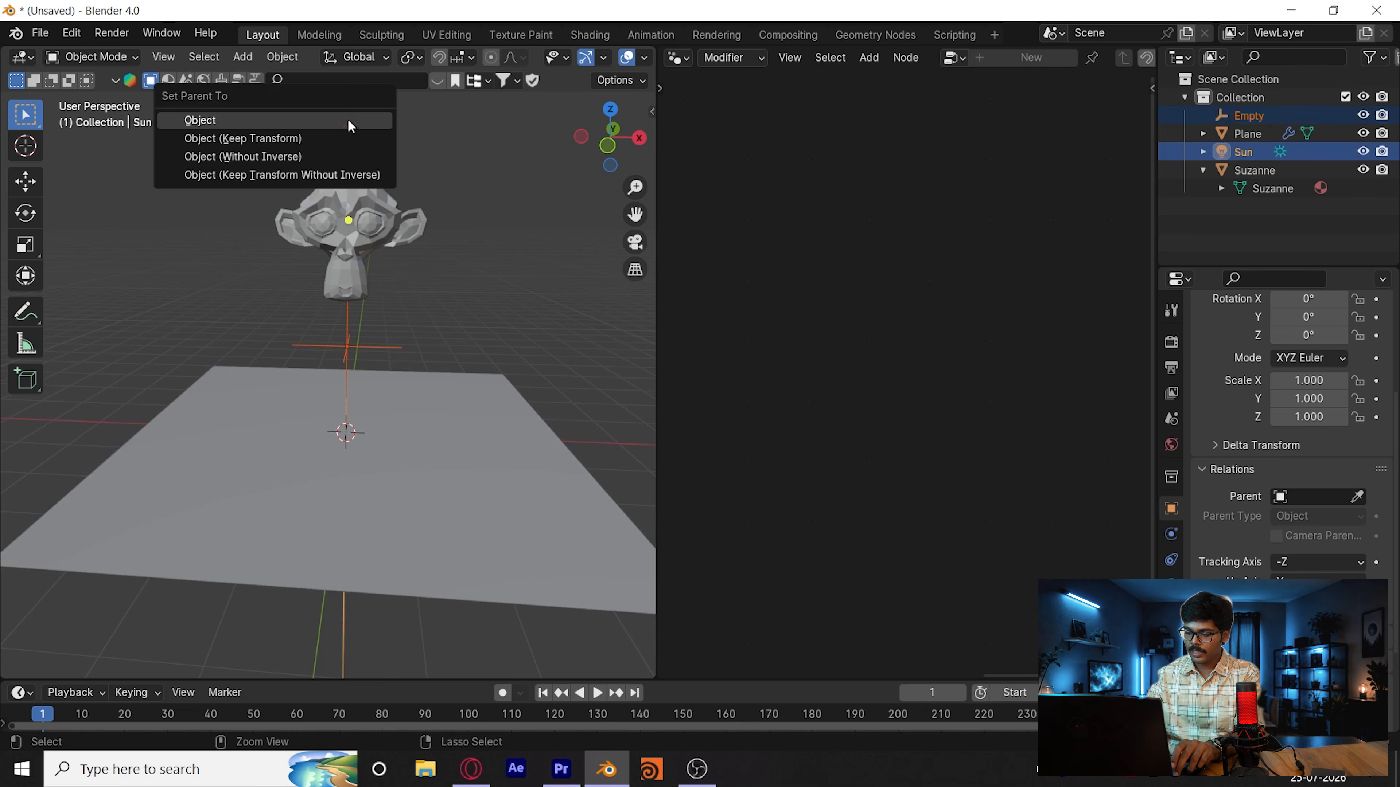
{"action": "left_click", "coordinate": [351, 121]}
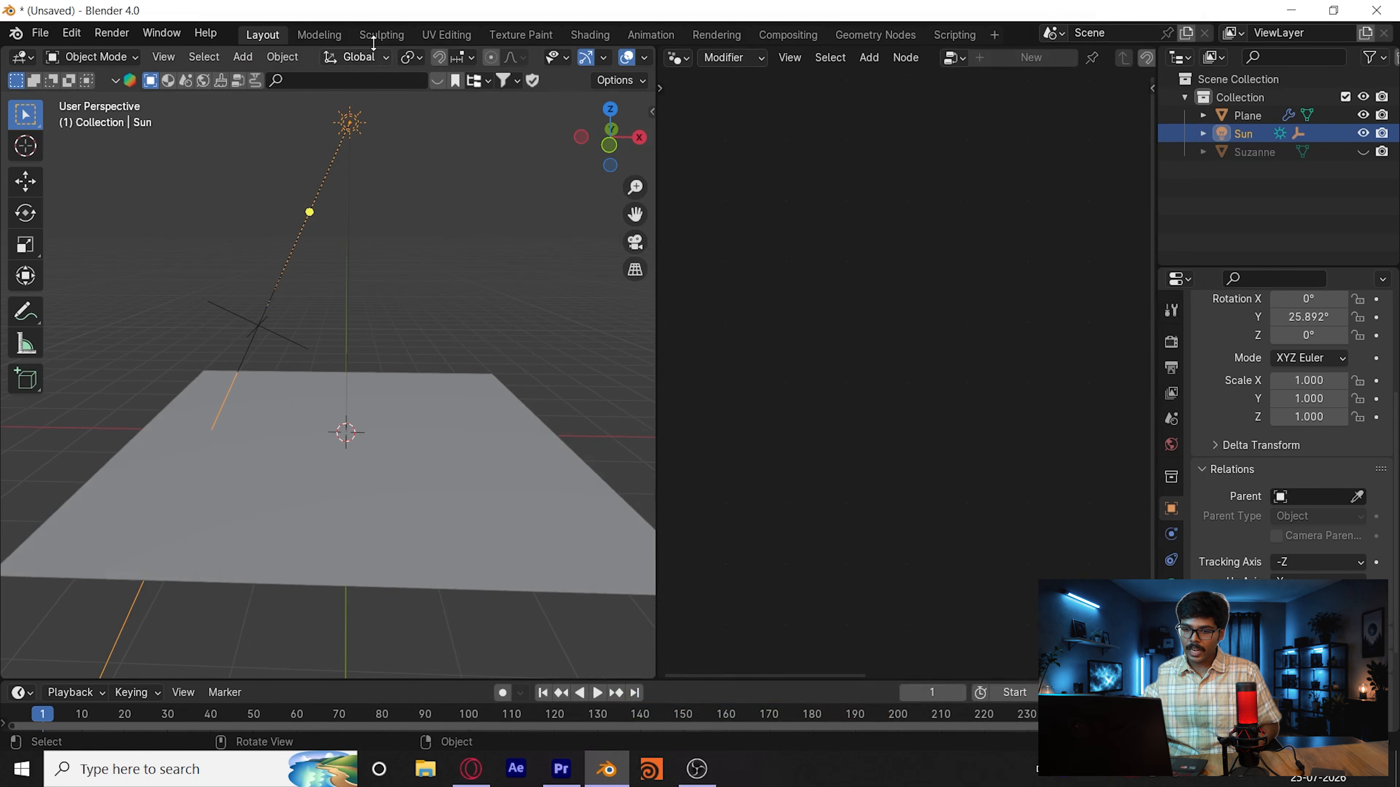
Step: Try rotating the Sun light freely about the global X axis and the global Y axis
{"action": "key", "text": "r"}
{"action": "key", "text": "x"}
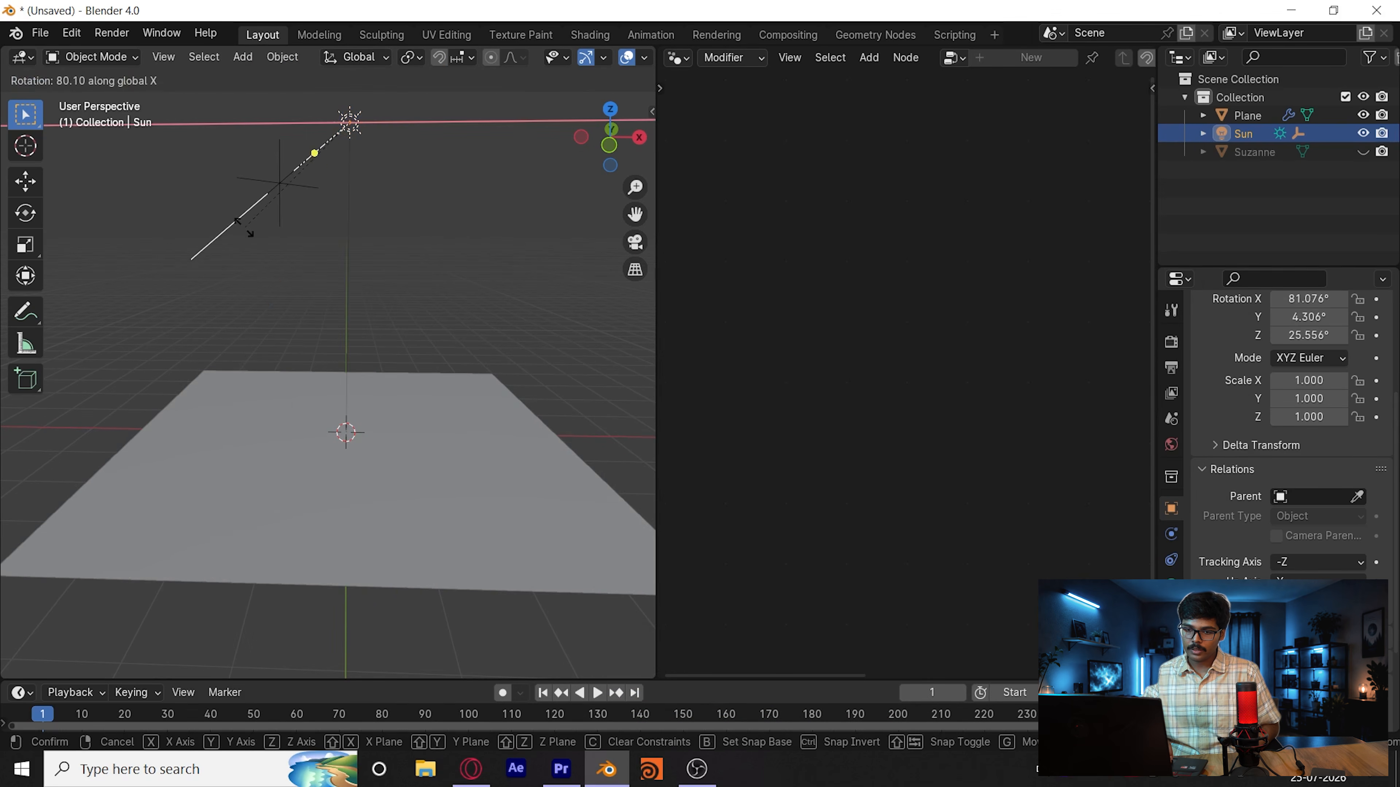
{"action": "left_click", "coordinate": [375, 221]}
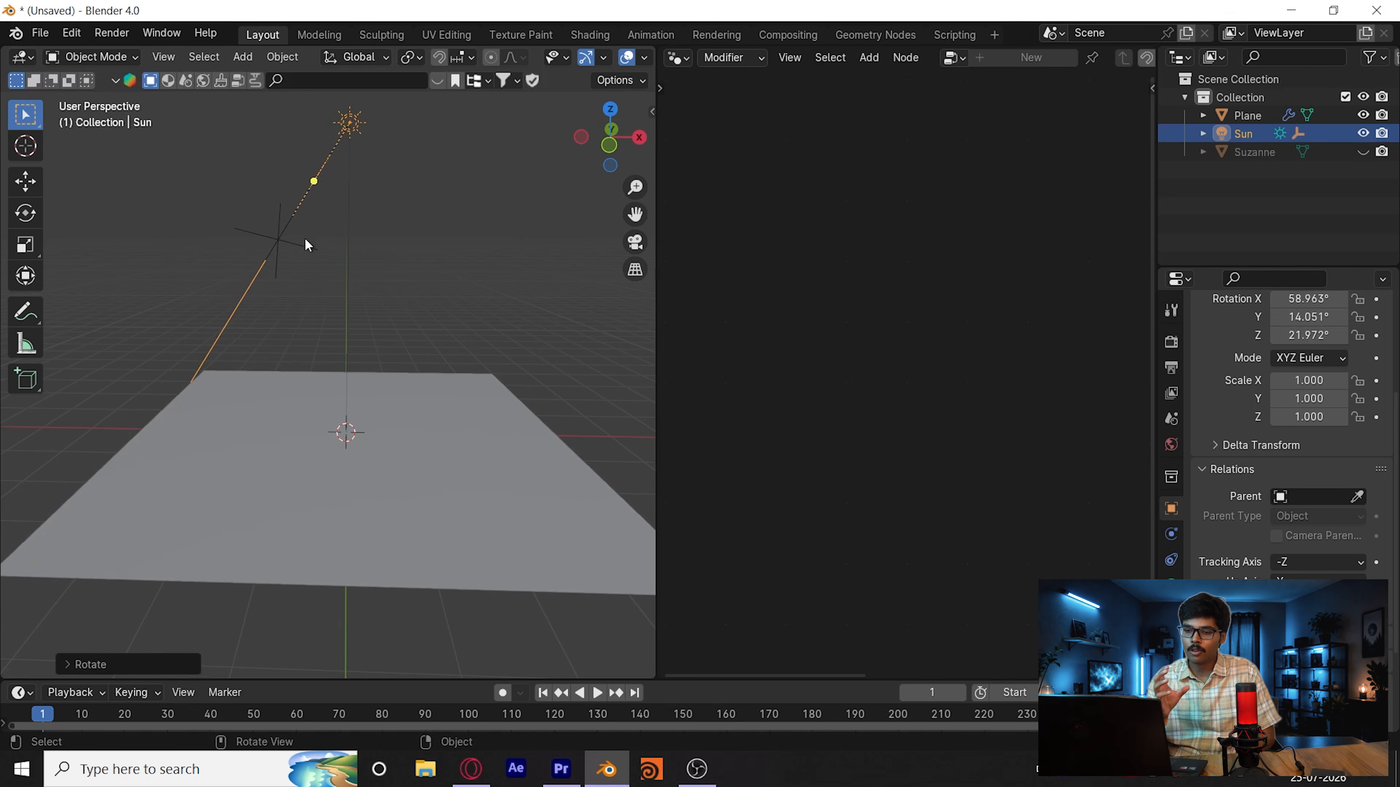
{"action": "key", "text": "r"}
{"action": "key", "text": "y"}
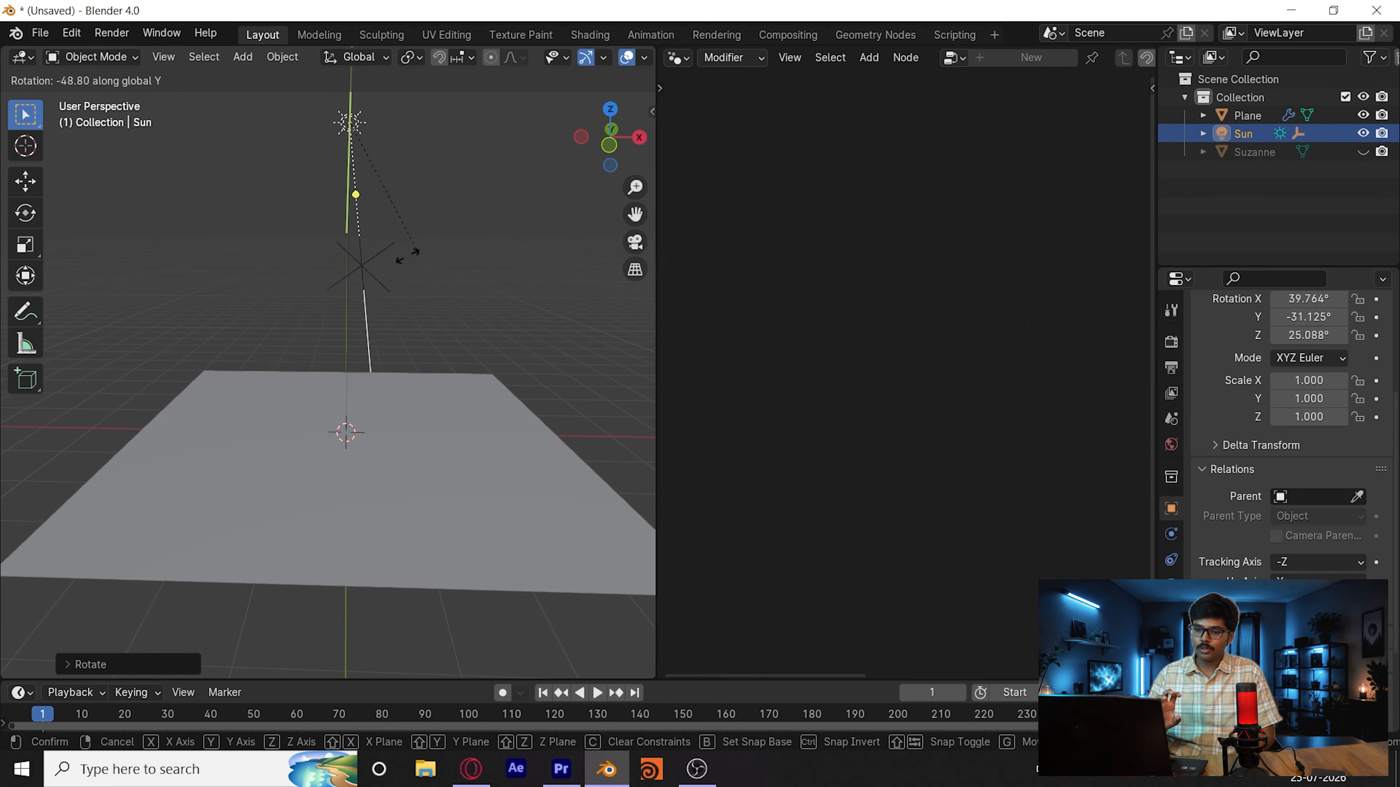
{"action": "left_click", "coordinate": [395, 310]}
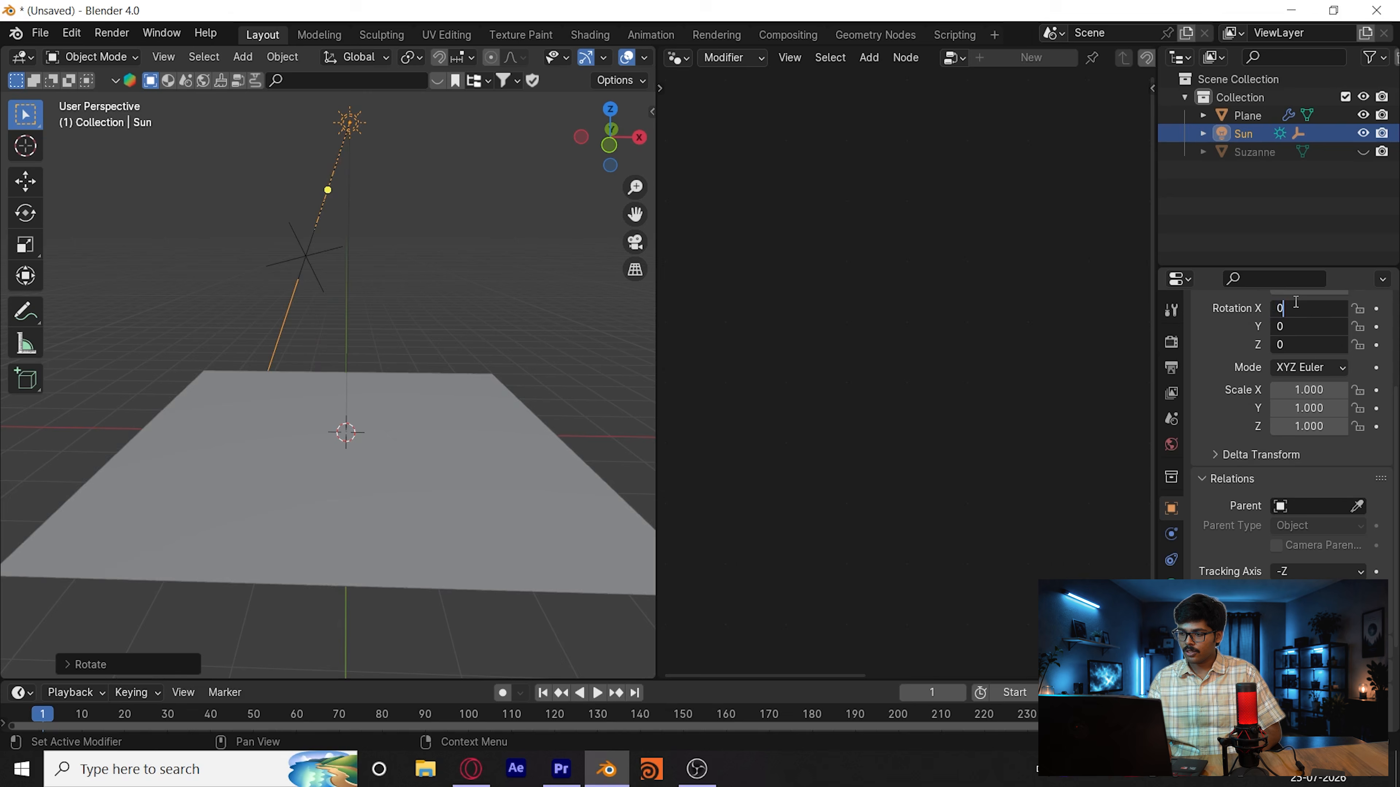
Step: Reset the Sun light's rotation to 0° on the X, Y and Z axes
{"action": "key", "text": "Return"}
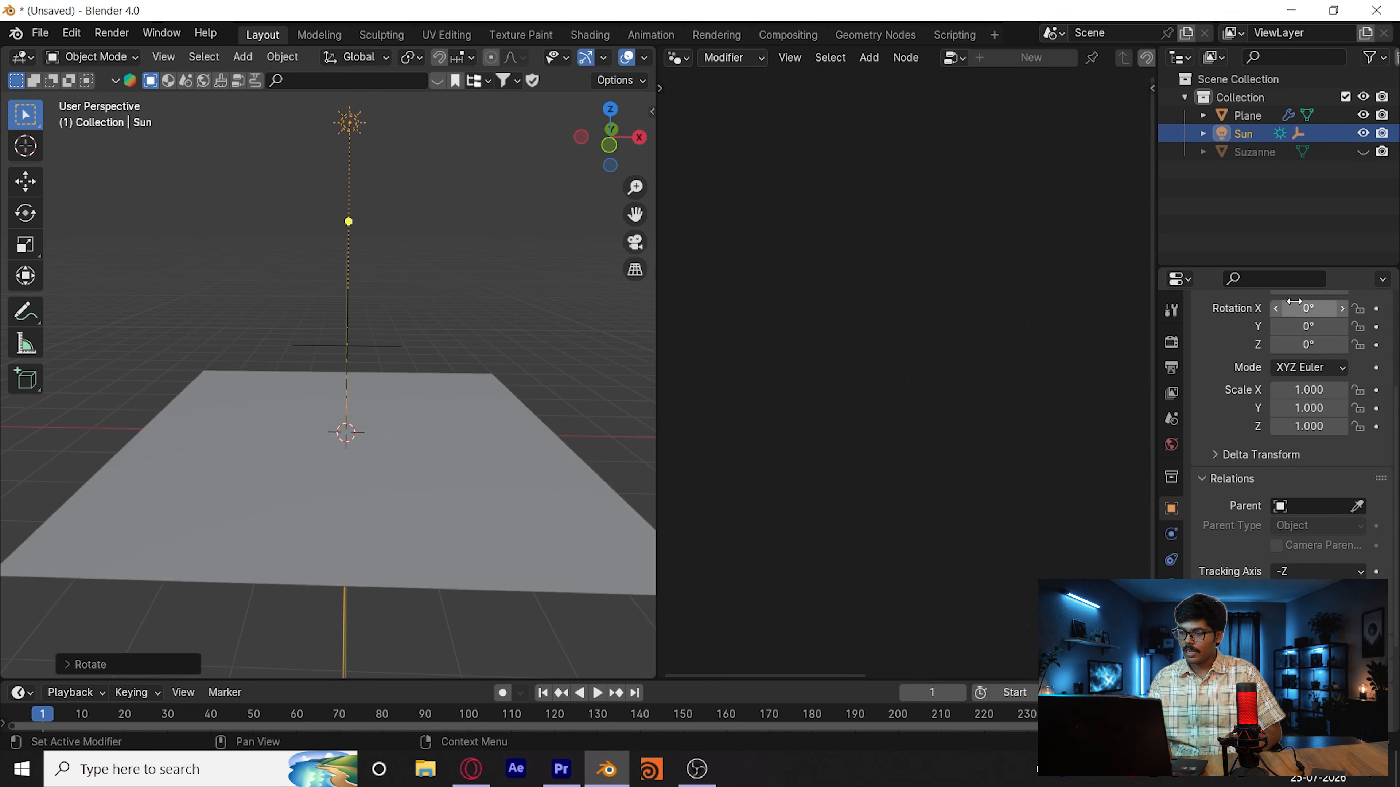
Step: Create a new material for the ground plane in the Shader Editor
{"action": "left_click", "coordinate": [712, 776]}
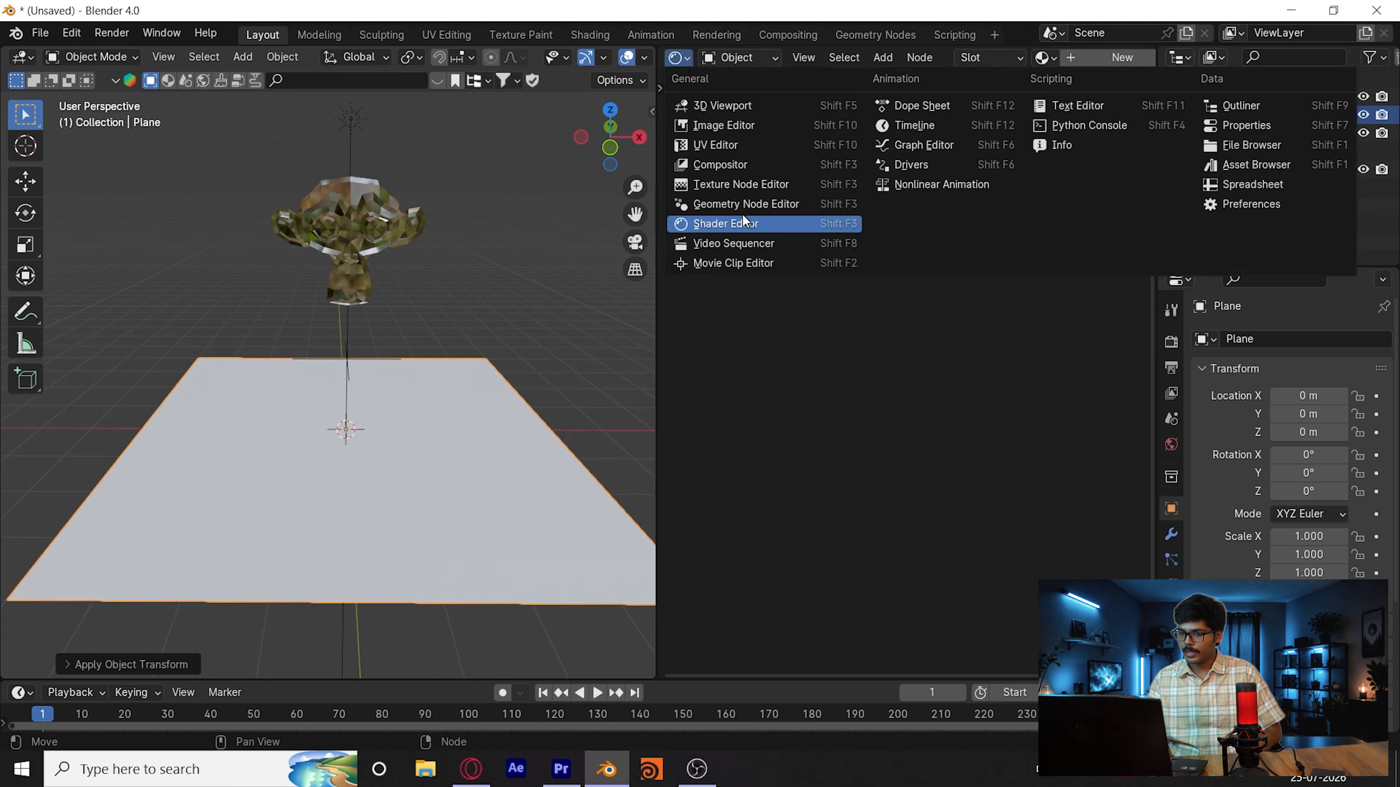
{"action": "left_click", "coordinate": [714, 225]}
{"action": "left_click", "coordinate": [1123, 57]}
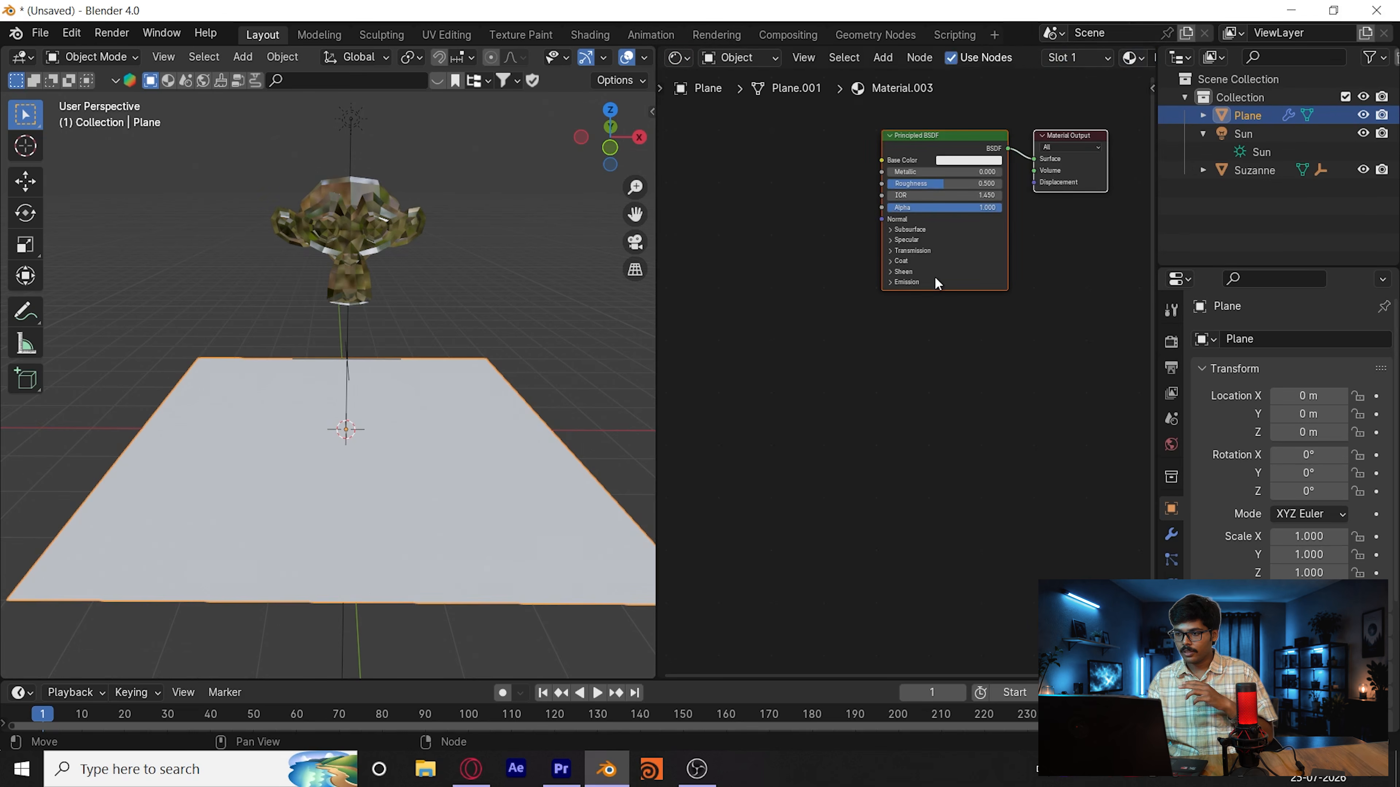
Step: Set the plane material's base color to black, its roughness to 0 and its specular IOR Level to 0
{"action": "middle_click_drag", "start_coordinate": [955, 264], "coordinate": [946, 411]}
{"action": "left_click", "coordinate": [985, 221]}
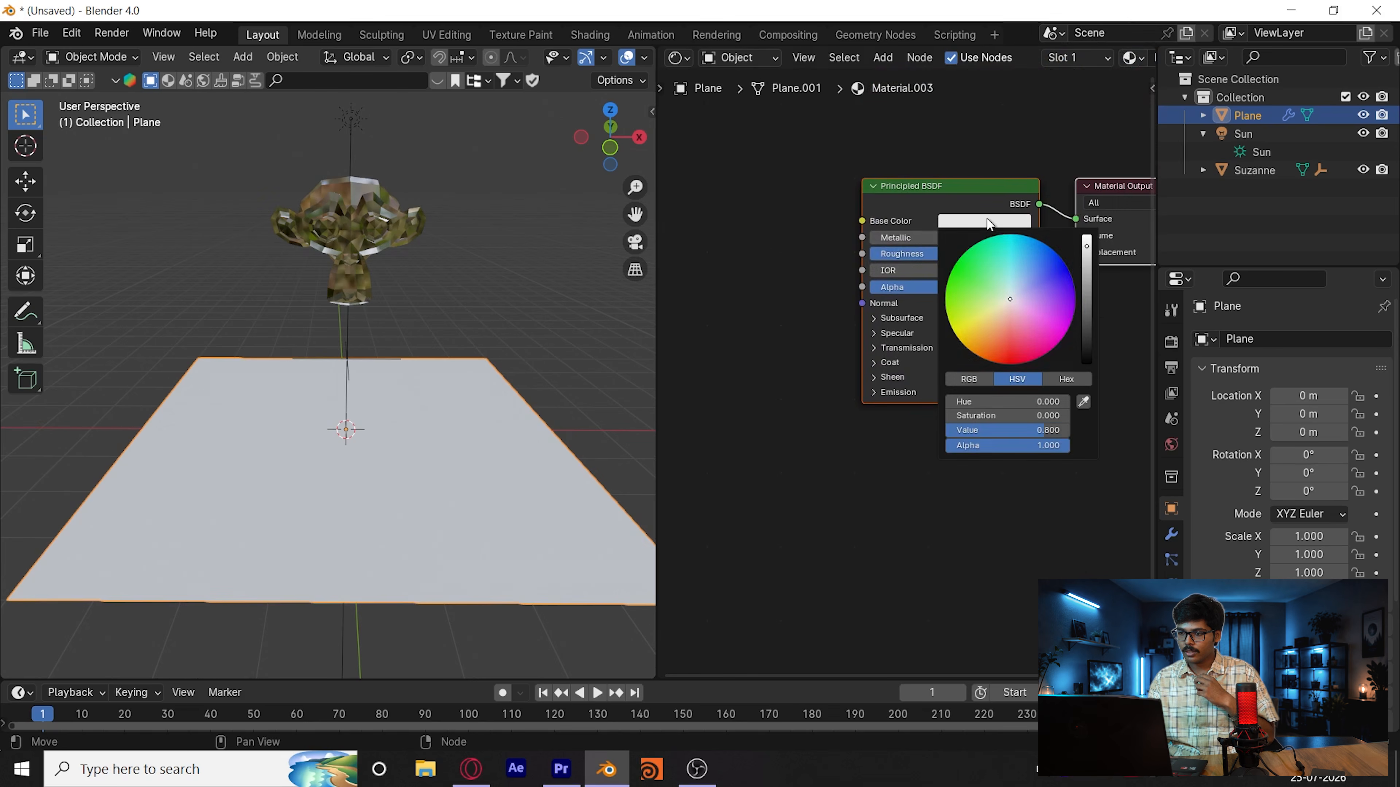
{"action": "left_click_drag", "start_coordinate": [1086, 238], "coordinate": [1087, 363]}
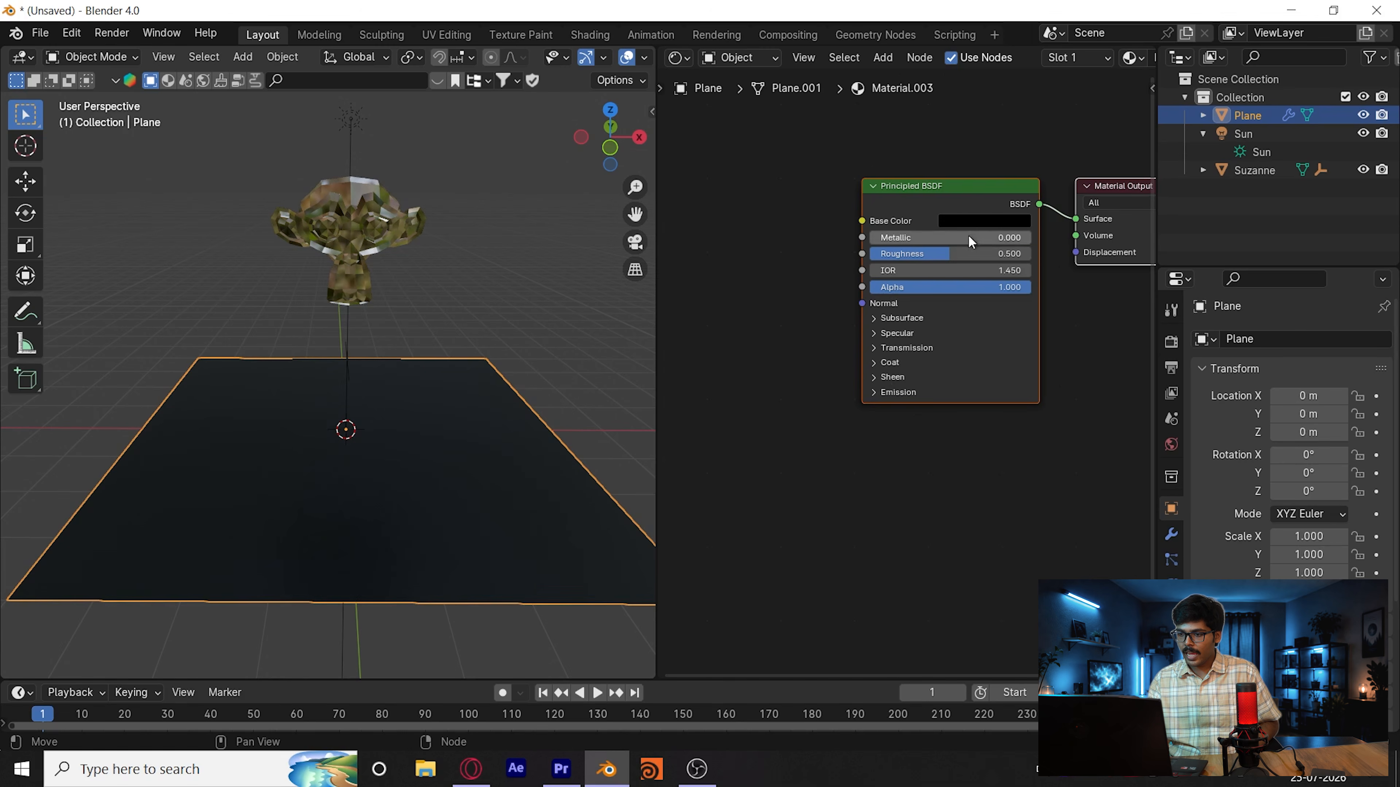
{"action": "left_click_drag", "start_coordinate": [949, 254], "coordinate": [869, 252]}
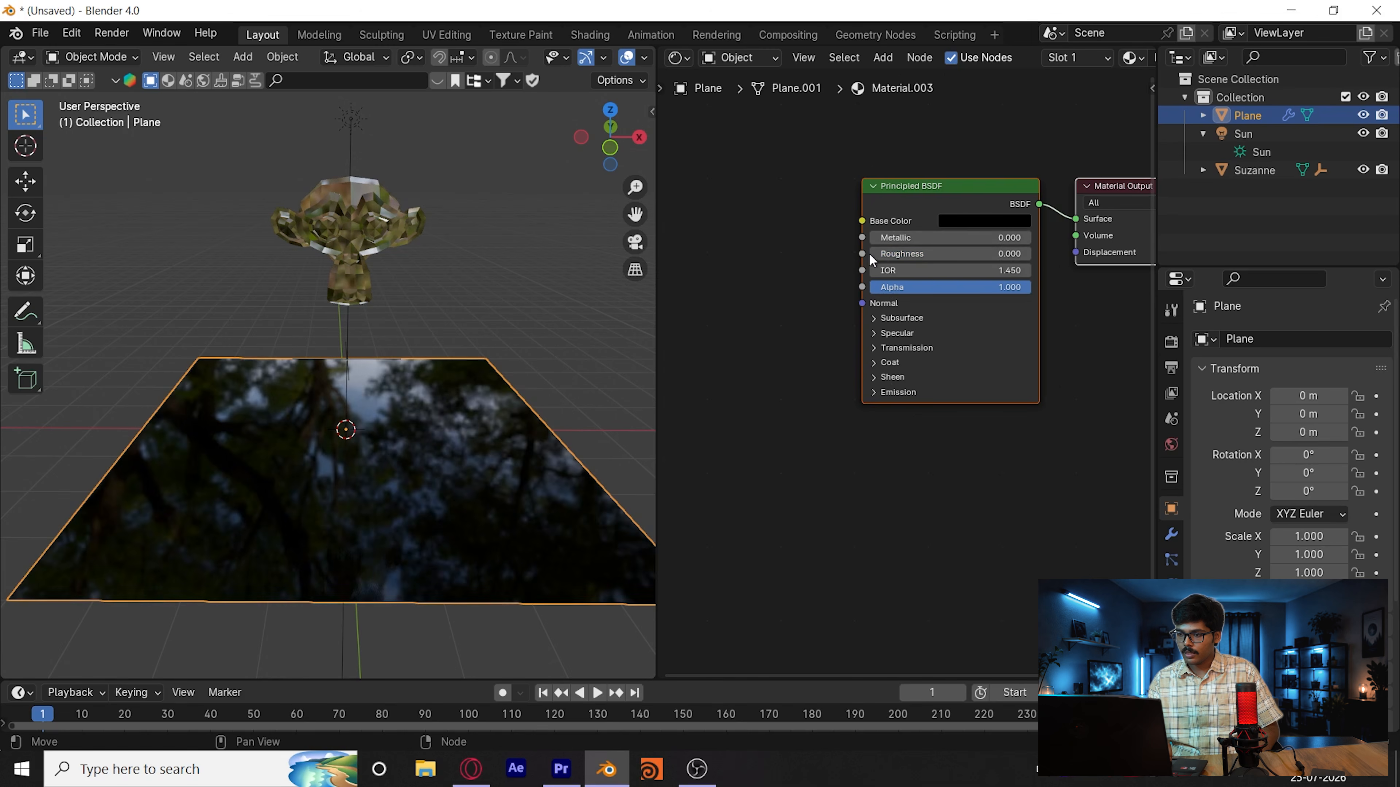
{"action": "left_click", "coordinate": [882, 333]}
{"action": "left_click_drag", "start_coordinate": [948, 370], "coordinate": [432, 398]}
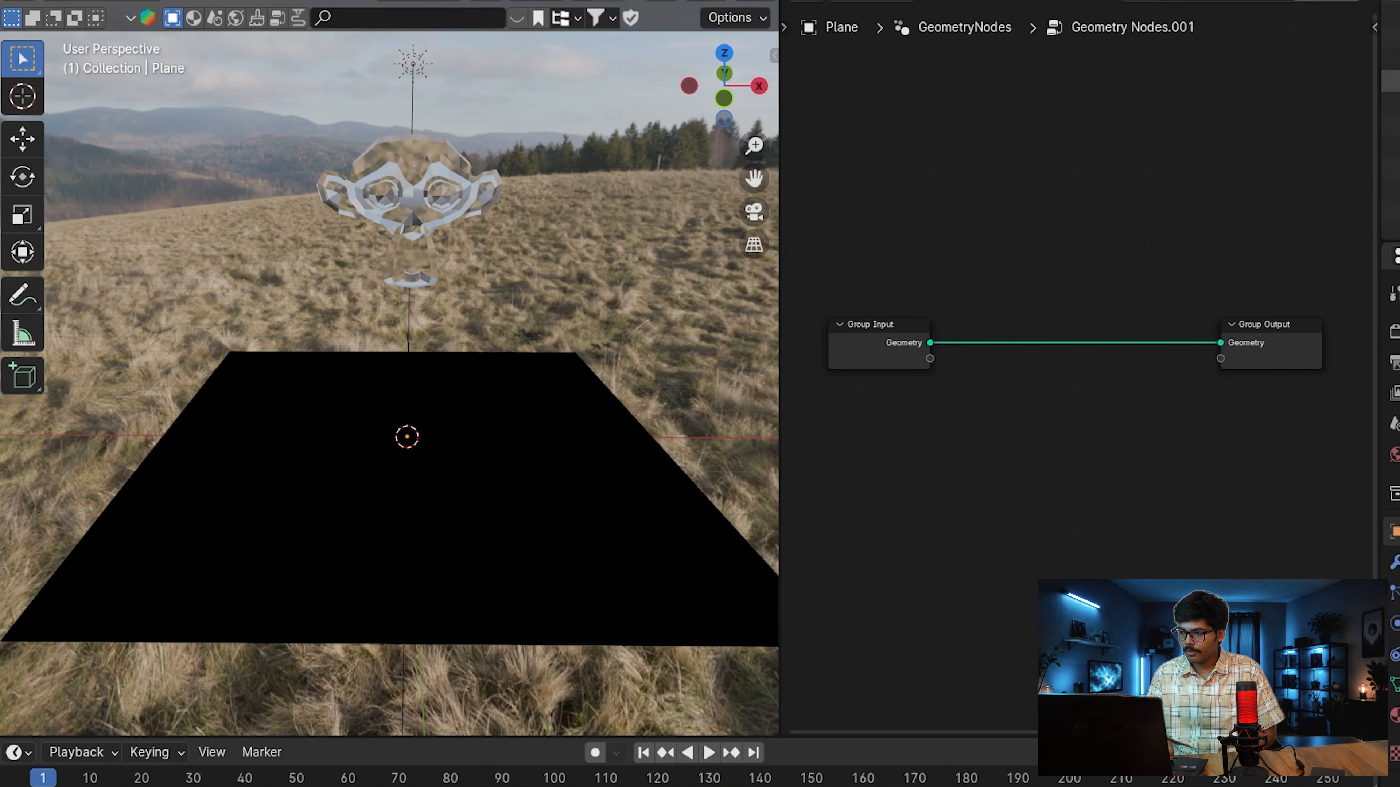
Step: Add Object Info nodes for the Sun, Suzanne and Empty objects to the plane's geometry node tree
{"action": "left_click_drag", "start_coordinate": [1389, 129], "coordinate": [860, 499]}
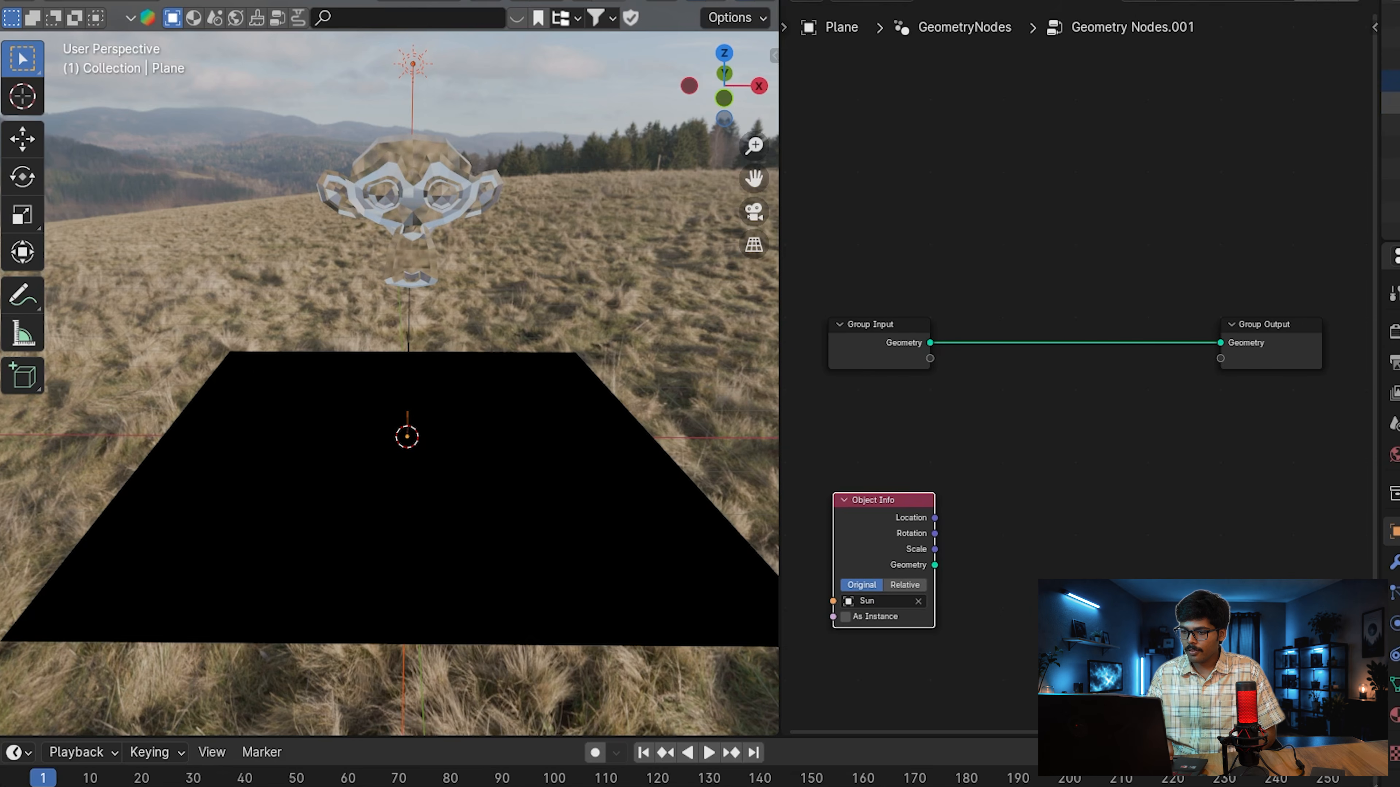
{"action": "left_click_drag", "start_coordinate": [1389, 102], "coordinate": [859, 177]}
{"action": "left_click_drag", "start_coordinate": [1389, 146], "coordinate": [974, 661]}
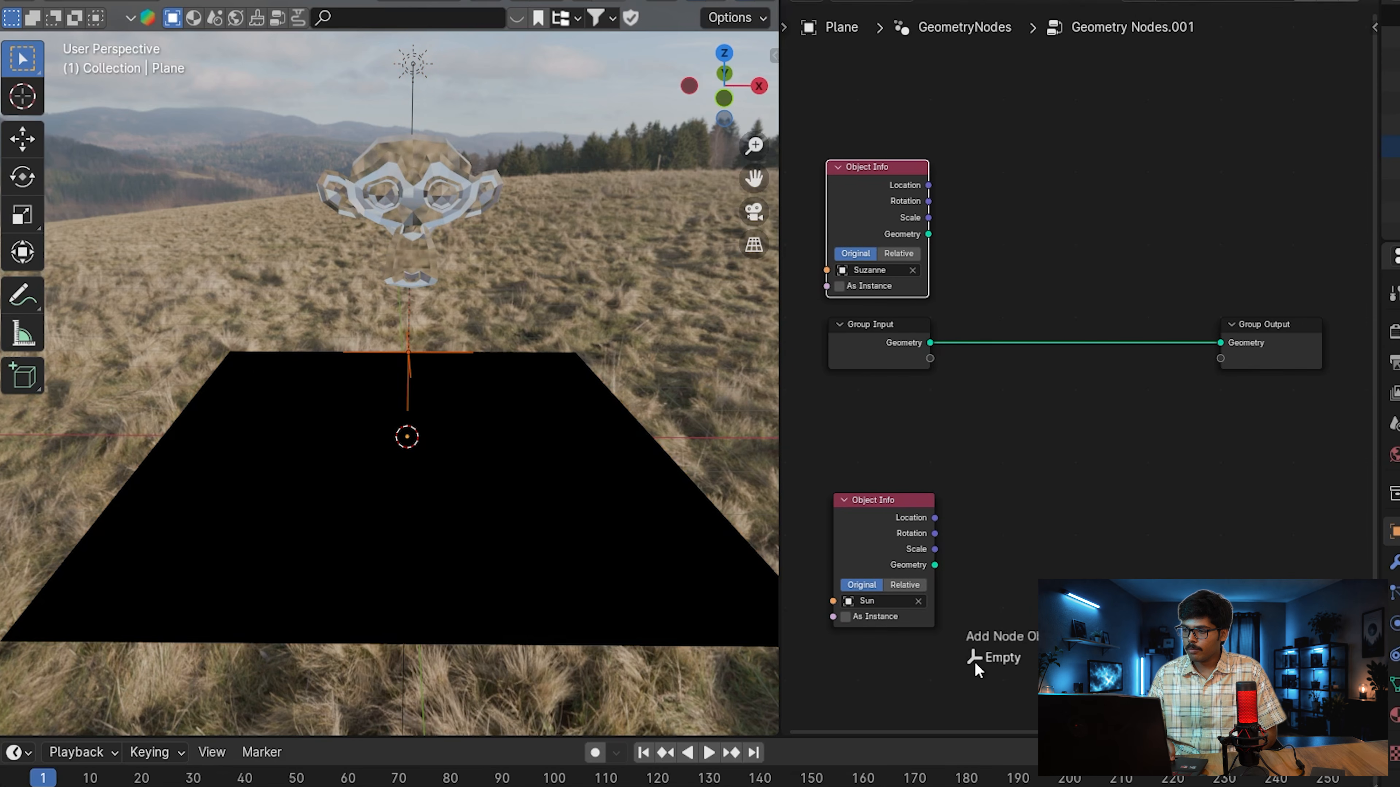
{"action": "left_click_drag", "start_coordinate": [839, 700], "coordinate": [840, 702]}
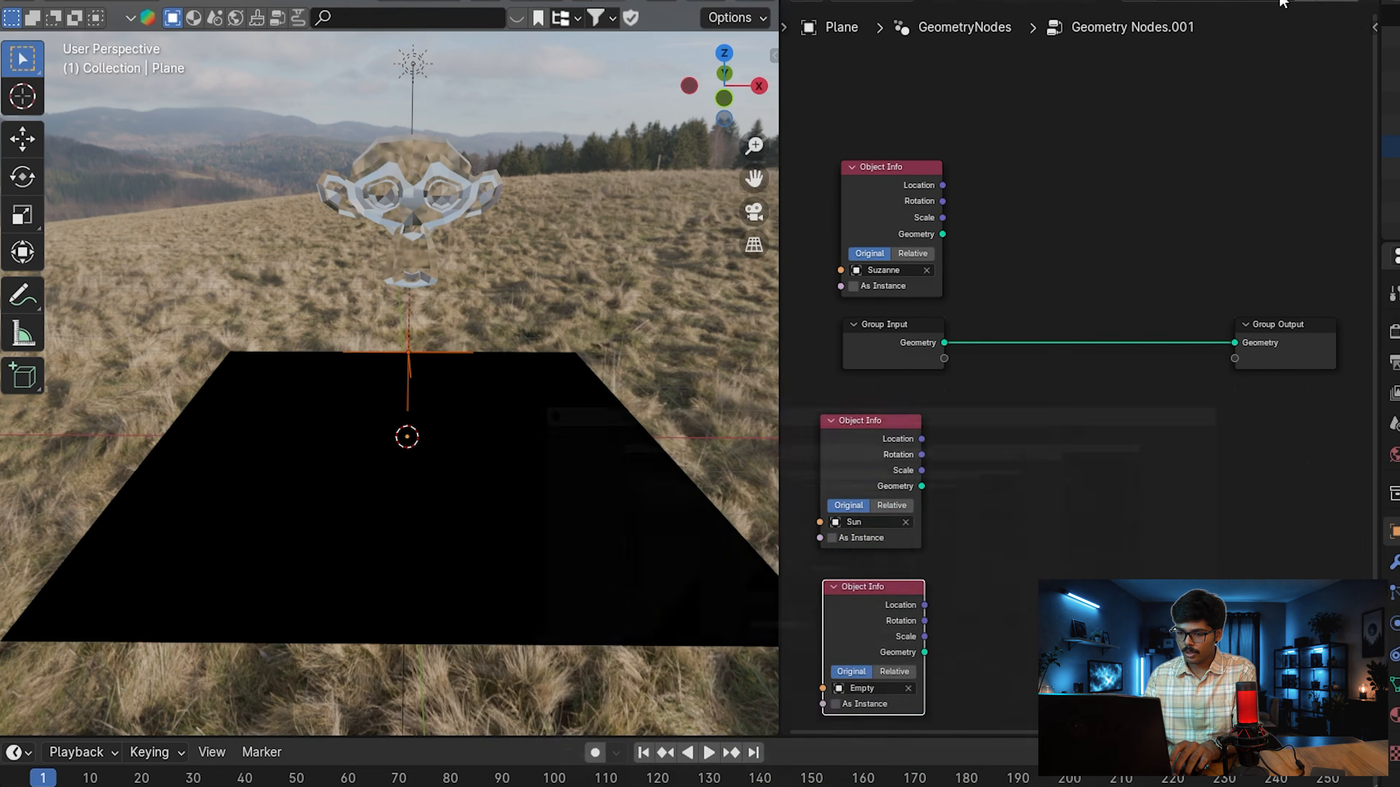
Step: Insert a Store Named Attribute node between Group Input and Group Output and name the attribute Cd
{"action": "key", "text": "shift+a"}
{"action": "type", "text": "sore na"}
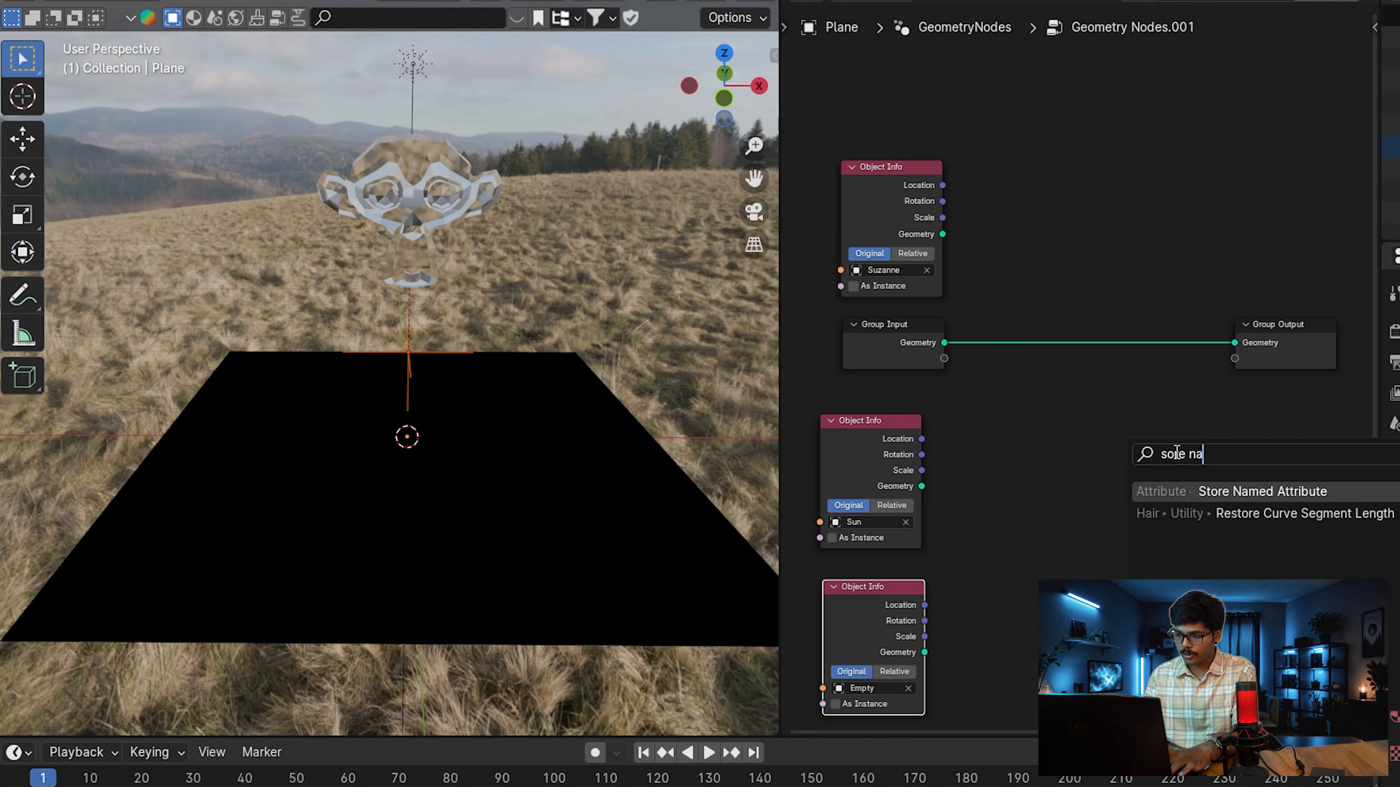
{"action": "key", "text": "Return"}
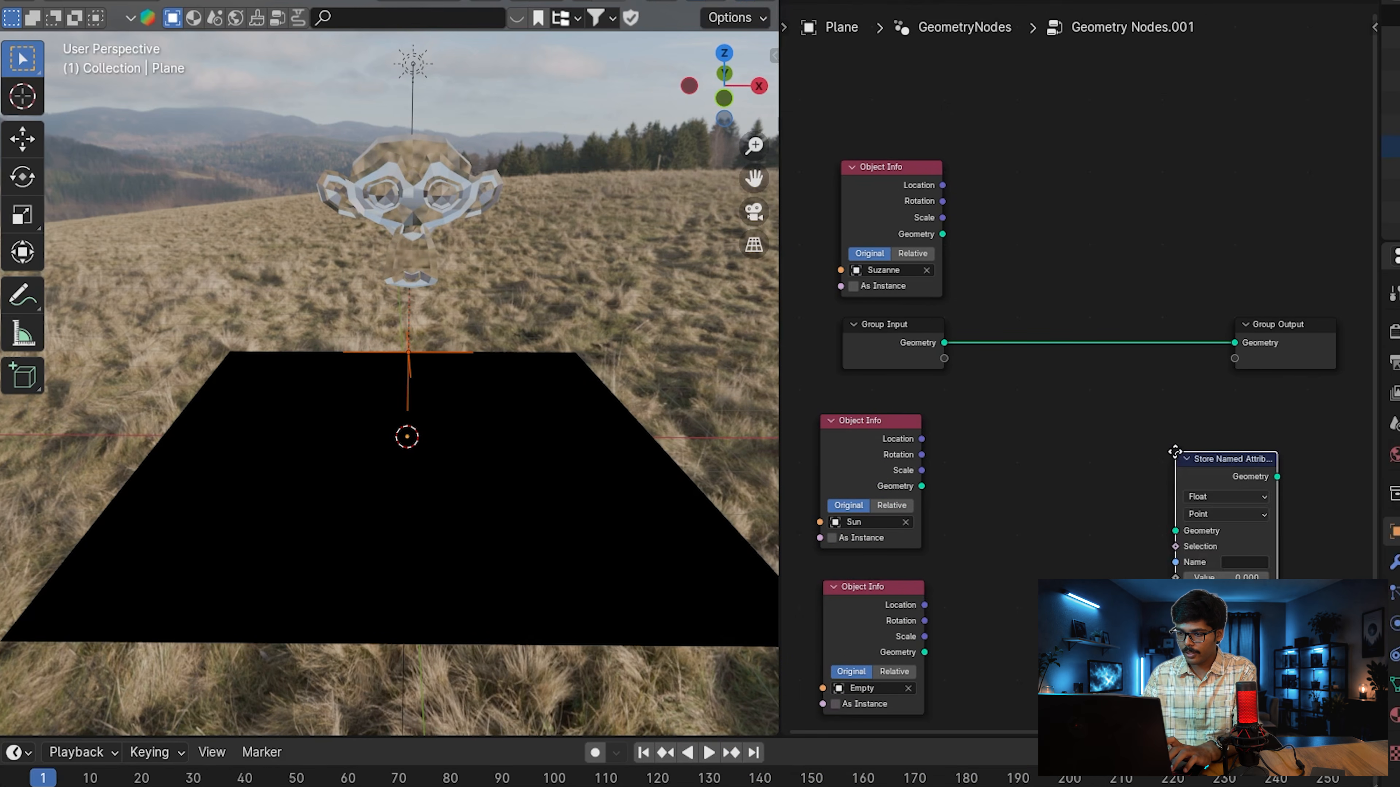
{"action": "left_click", "coordinate": [1148, 364]}
{"action": "left_click", "coordinate": [1146, 376]}
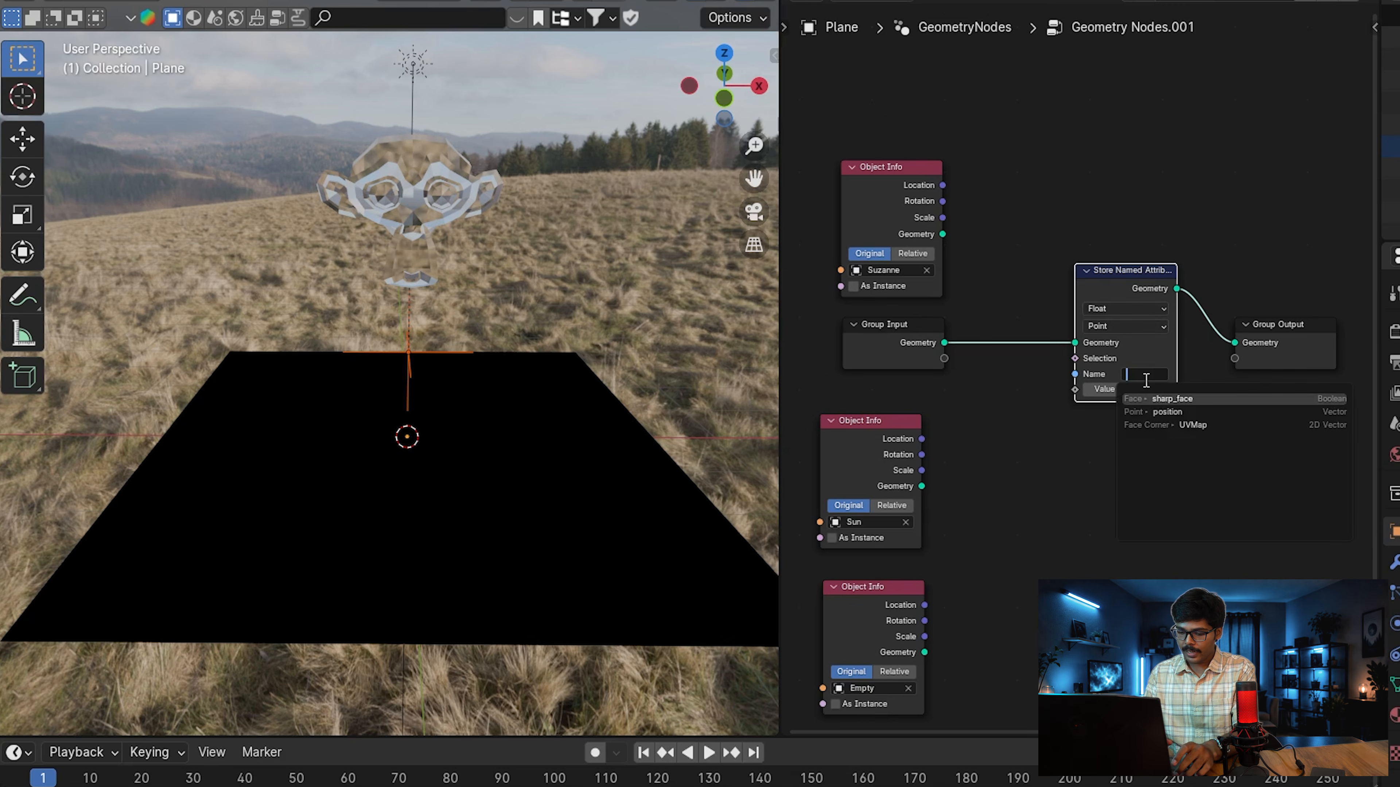
{"action": "type", "text": "Cd"}
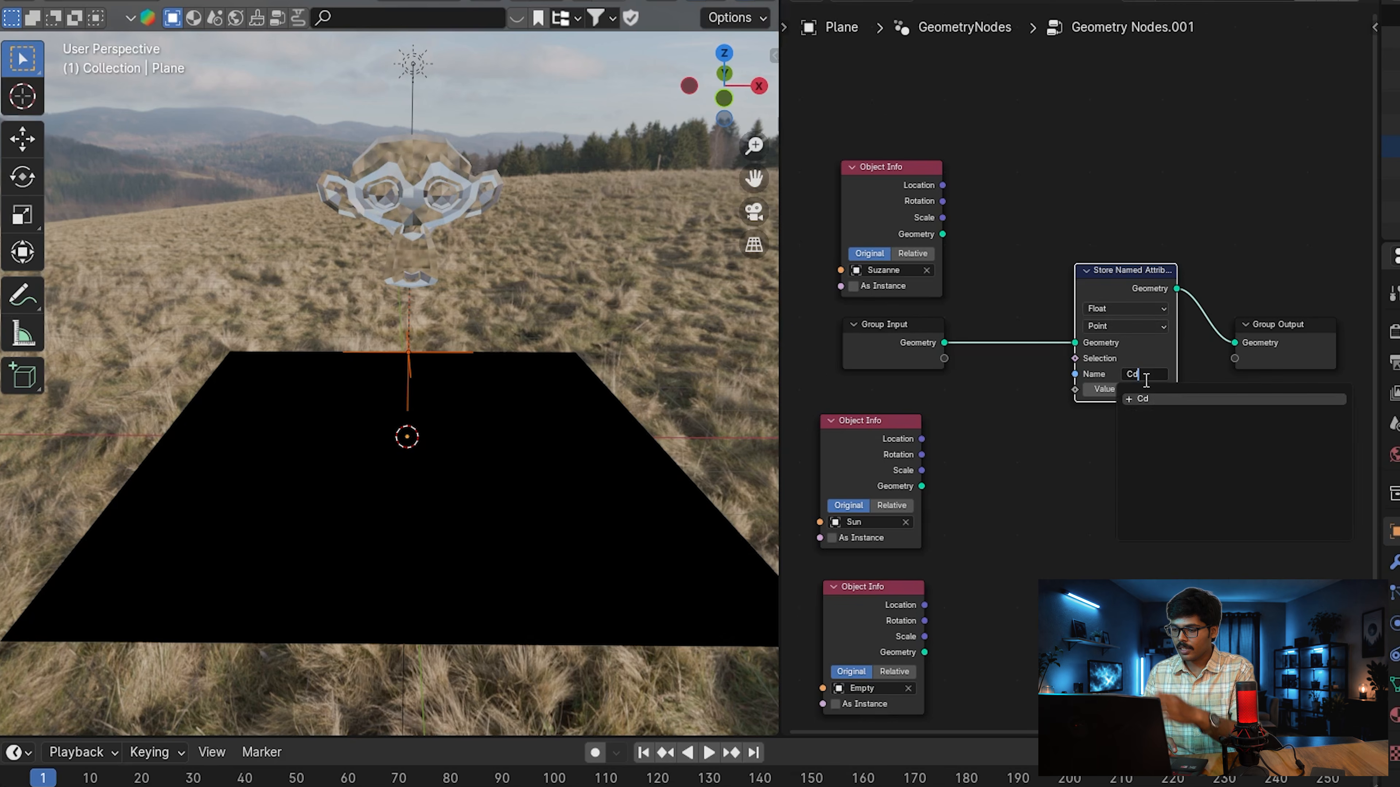
{"action": "key", "text": "Return"}
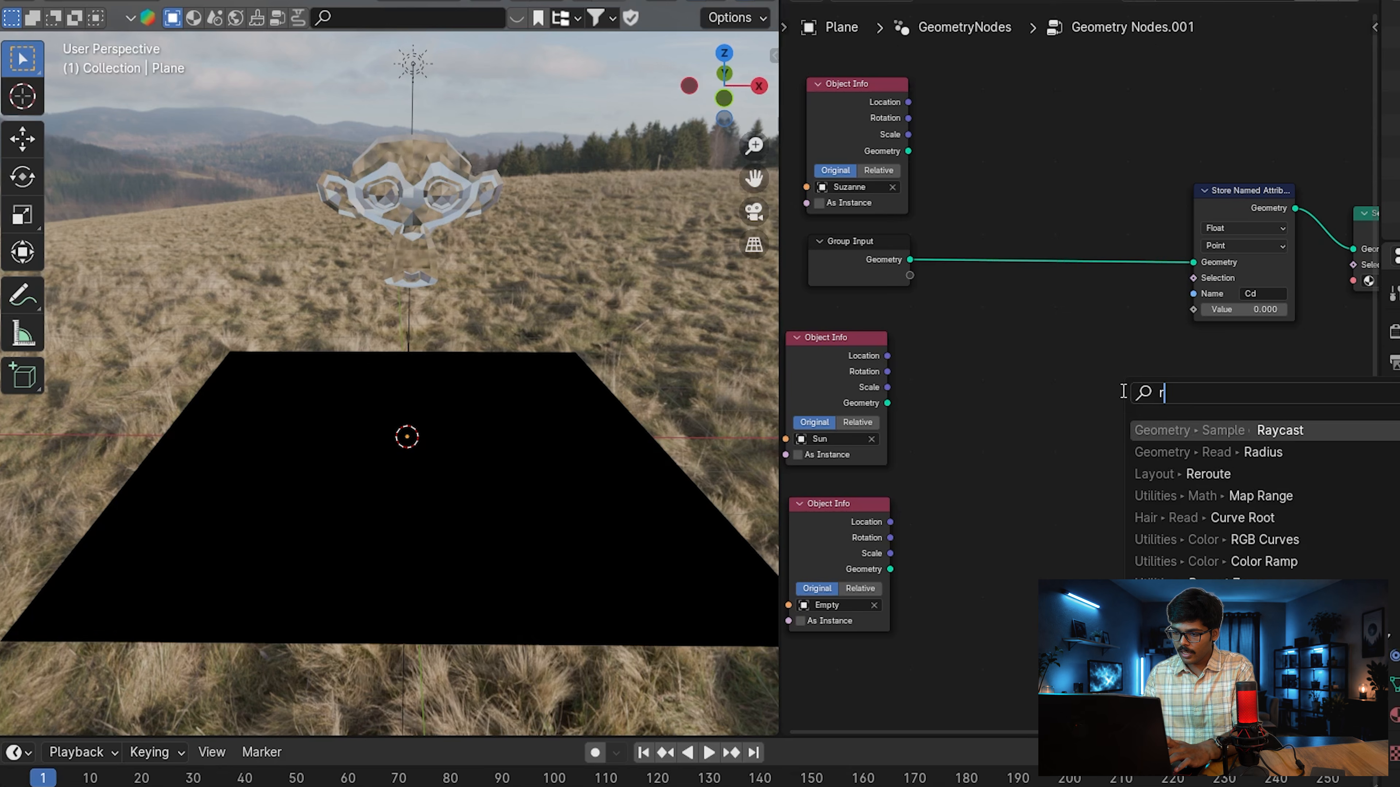
Step: Add a Raycast node and connect Suzanne's Geometry output to its Target Geometry
{"action": "type", "text": "aycast"}
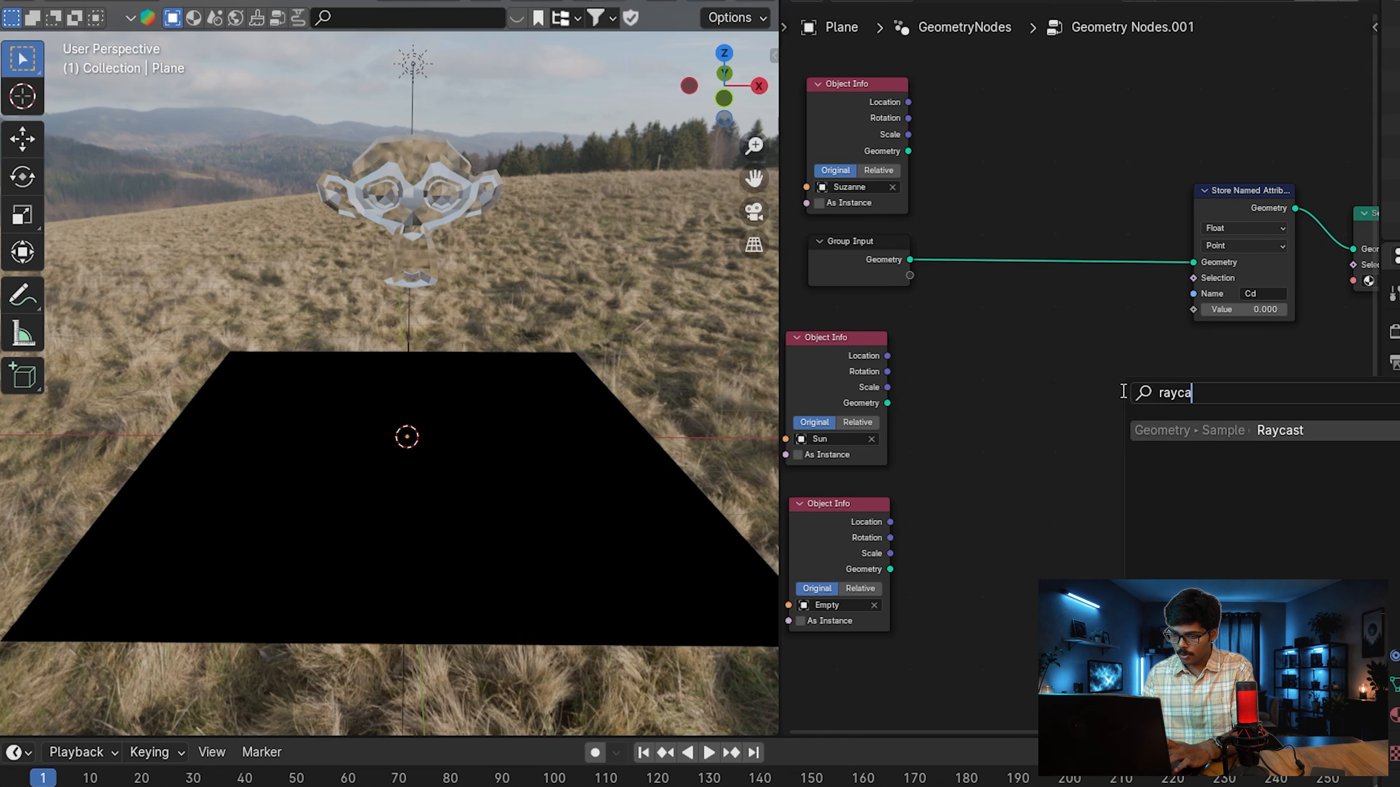
{"action": "key", "text": "Return"}
{"action": "left_click", "coordinate": [1103, 324]}
{"action": "left_click_drag", "start_coordinate": [908, 150], "coordinate": [1103, 469]}
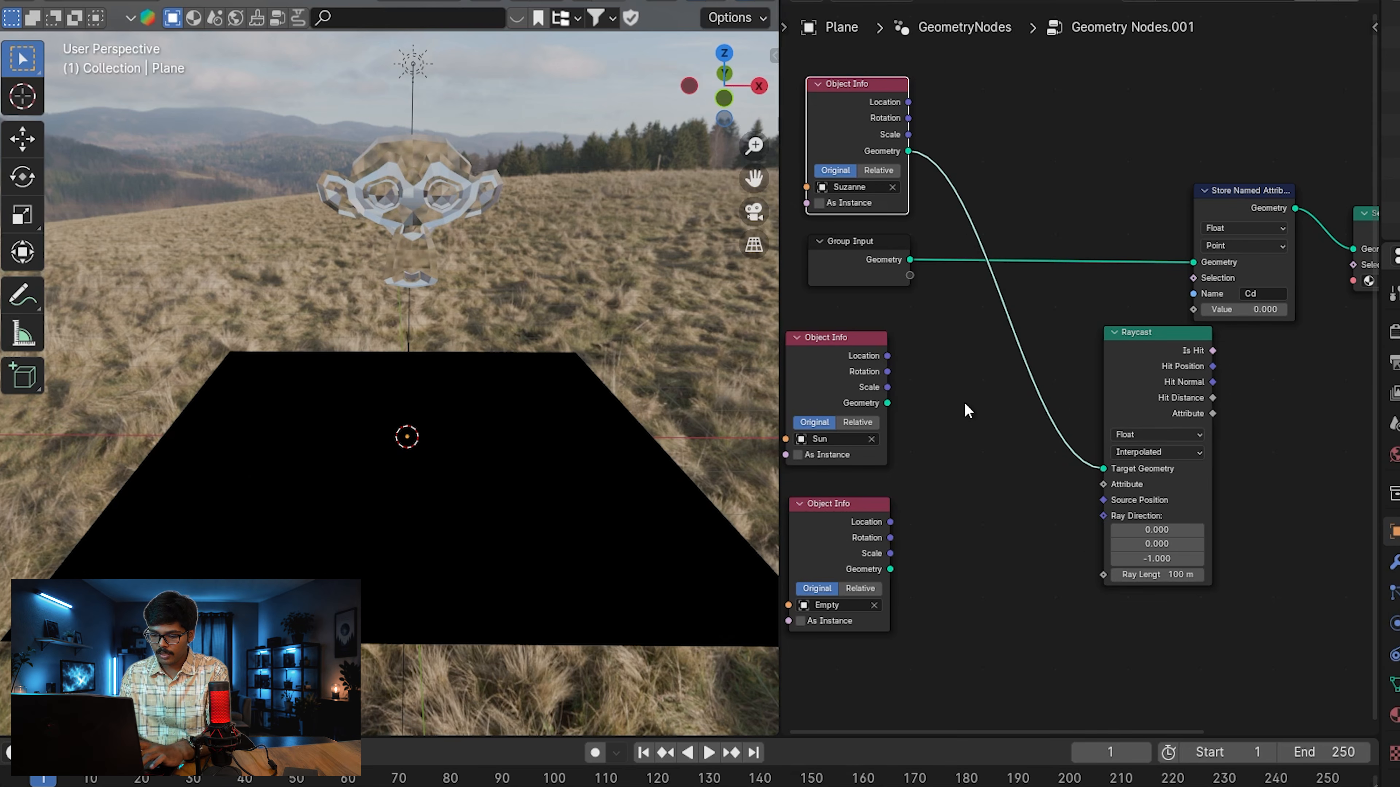
Step: Add a Vector Math node set to Subtract, with the Sun's Location as first vector and the Empty's Location as second
{"action": "key", "text": "shift+a"}
{"action": "type", "text": "vector"}
{"action": "key", "text": "Return"}
{"action": "left_click", "coordinate": [964, 480]}
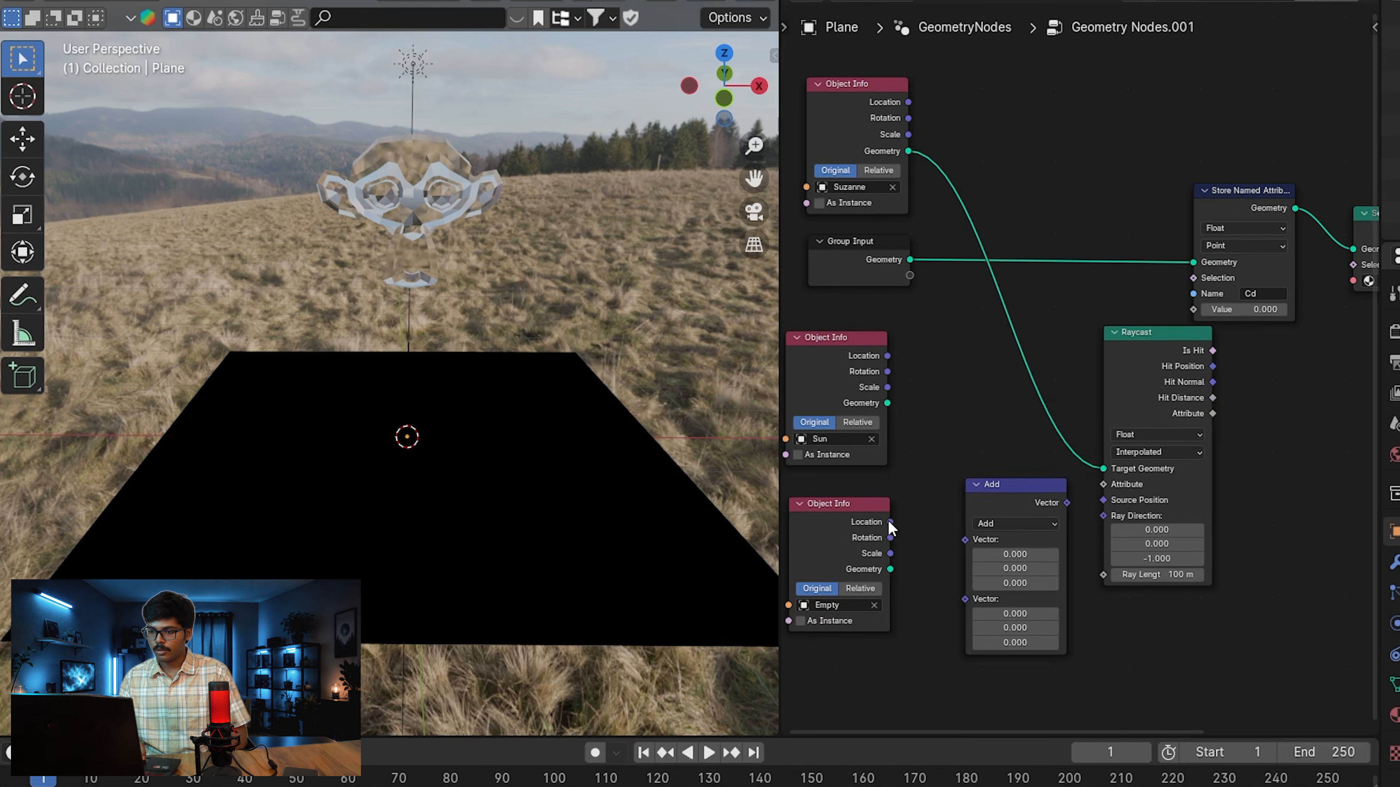
{"action": "left_click_drag", "start_coordinate": [888, 520], "coordinate": [966, 599]}
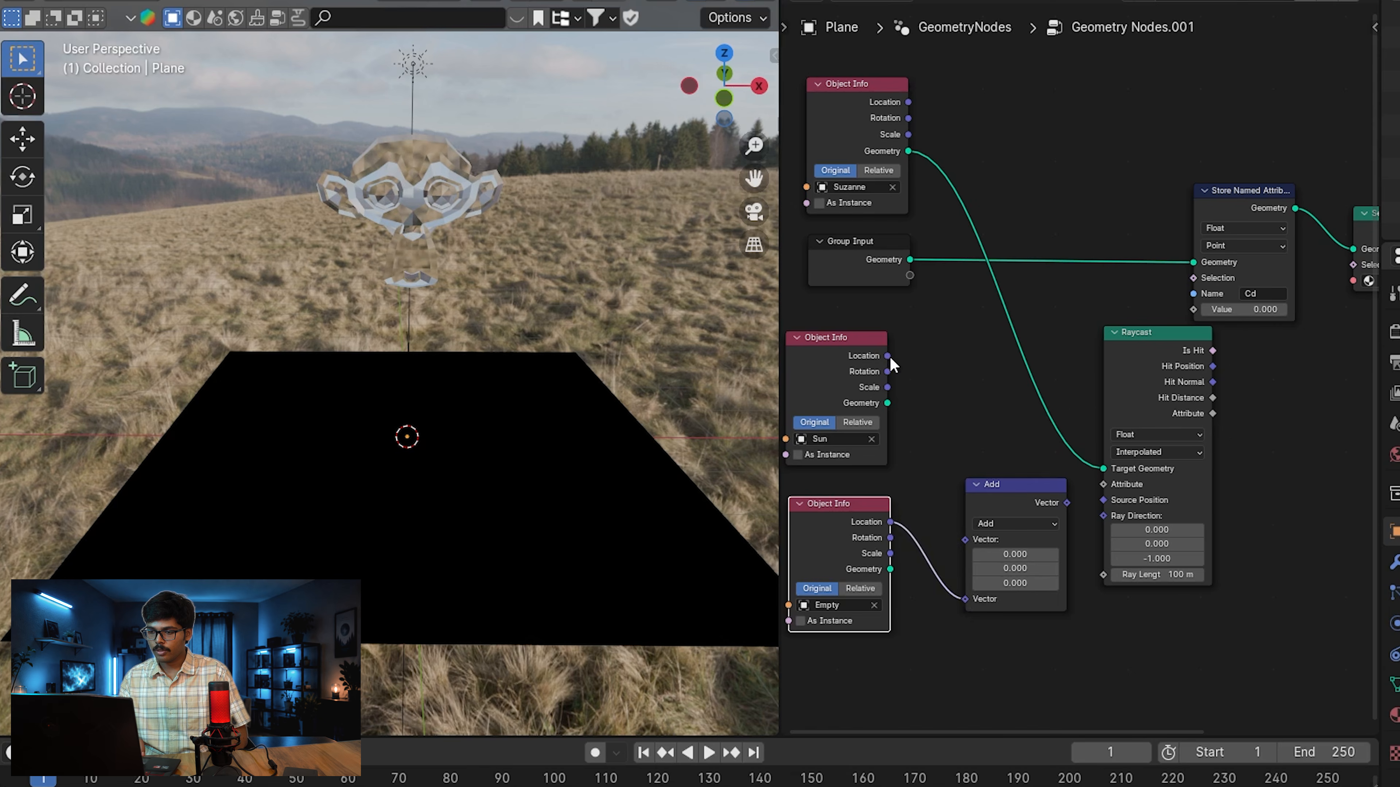
{"action": "left_click_drag", "start_coordinate": [969, 530], "coordinate": [966, 539]}
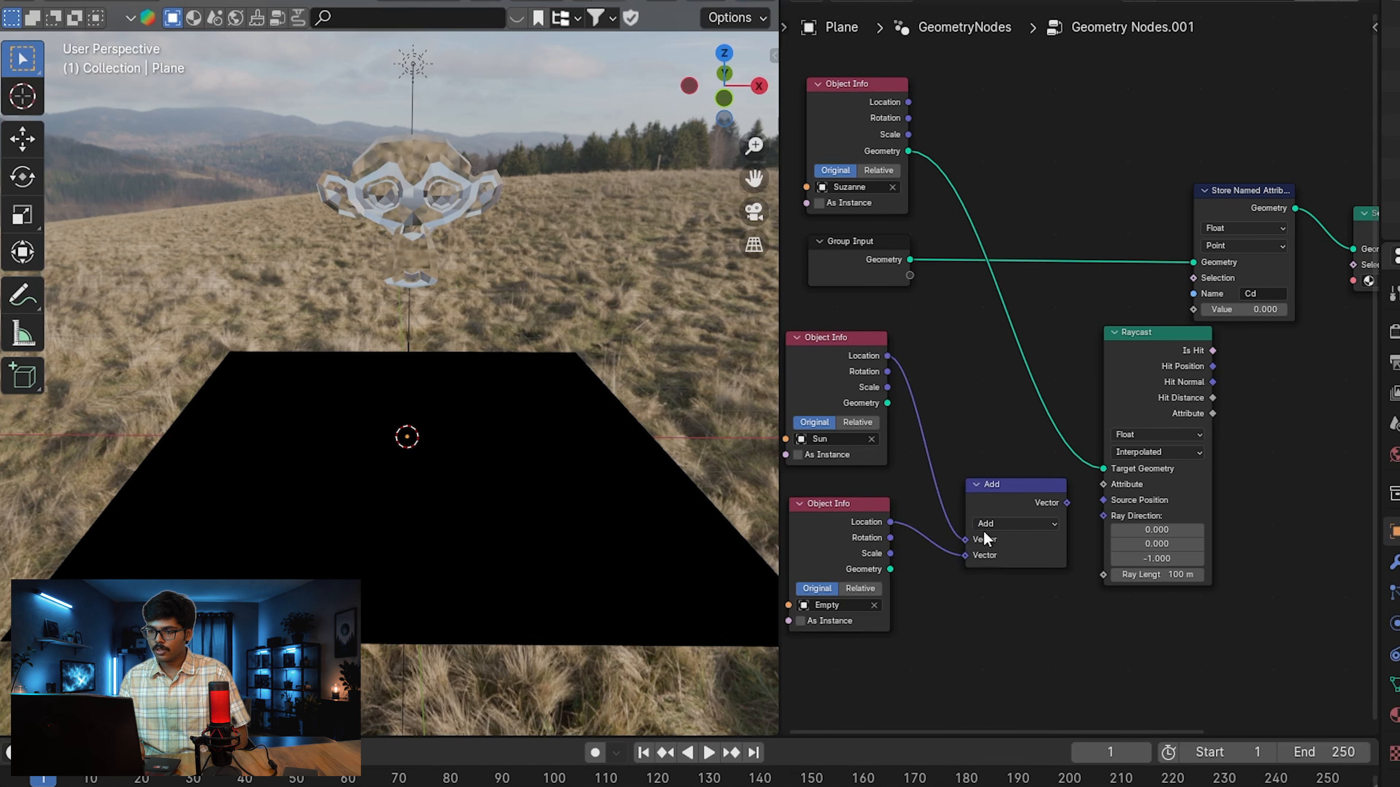
{"action": "left_click", "coordinate": [995, 525]}
{"action": "left_click", "coordinate": [995, 577]}
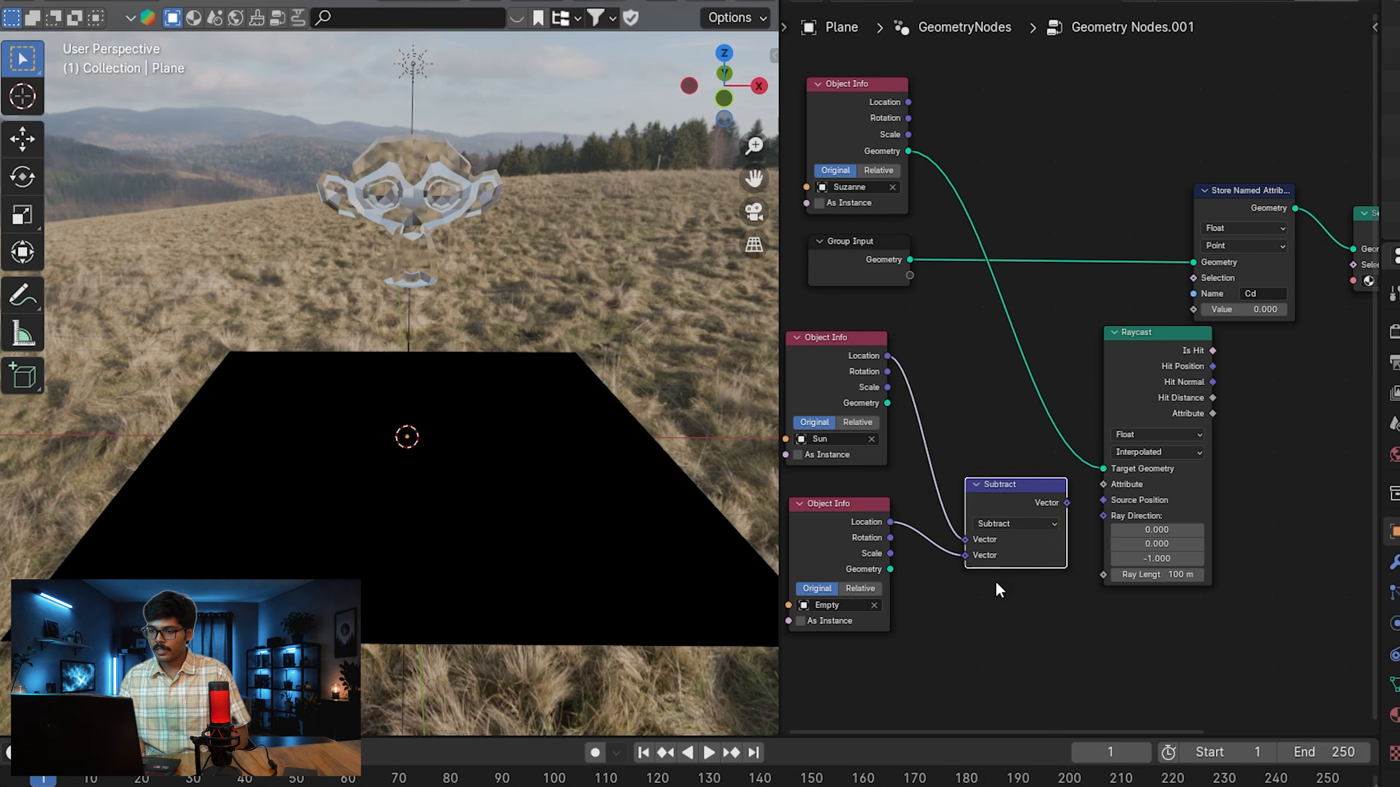
Step: Connect the Subtract result to the Raycast's Ray Direction, and Is Hit to the Value of the Cd attribute
{"action": "left_click_drag", "start_coordinate": [1067, 503], "coordinate": [1102, 516]}
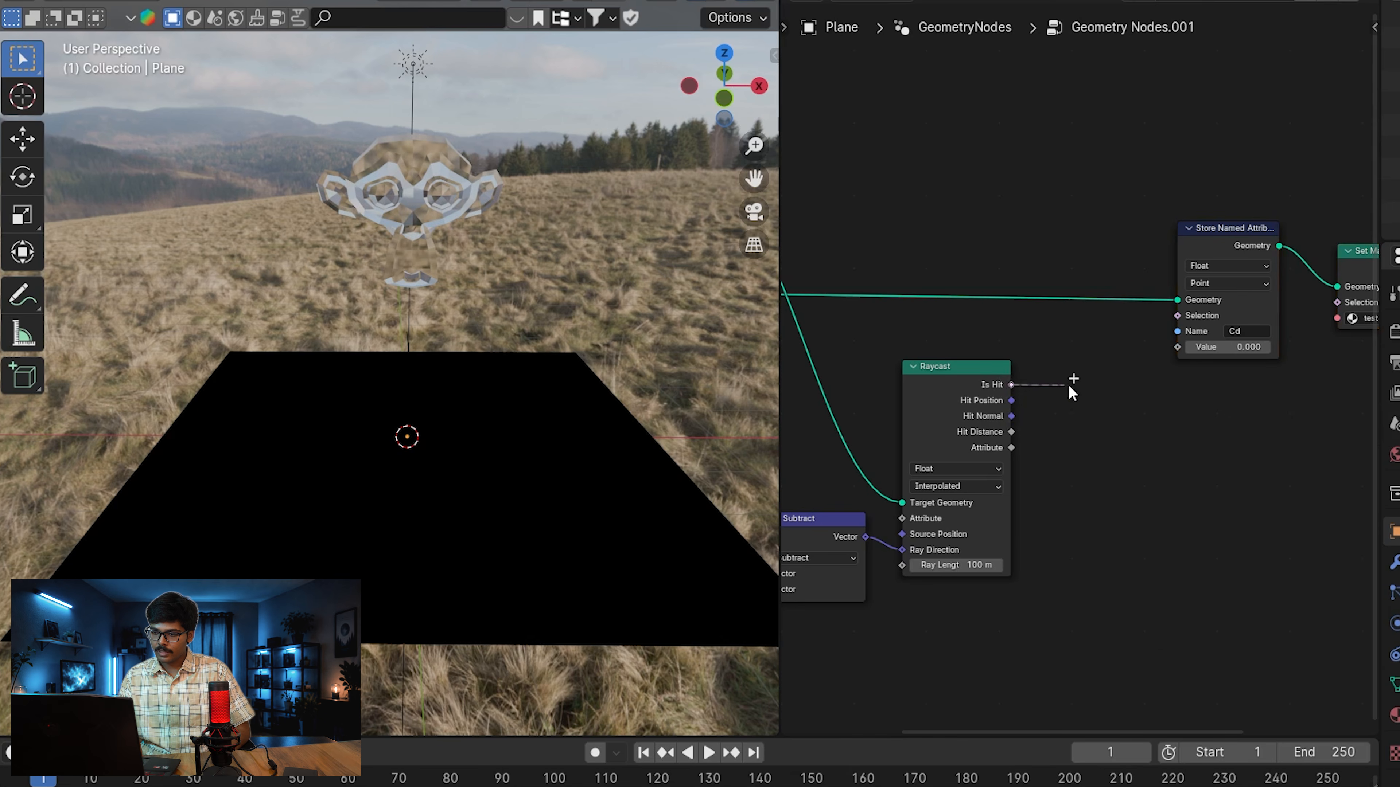
{"action": "left_click_drag", "start_coordinate": [1149, 370], "coordinate": [1177, 351]}
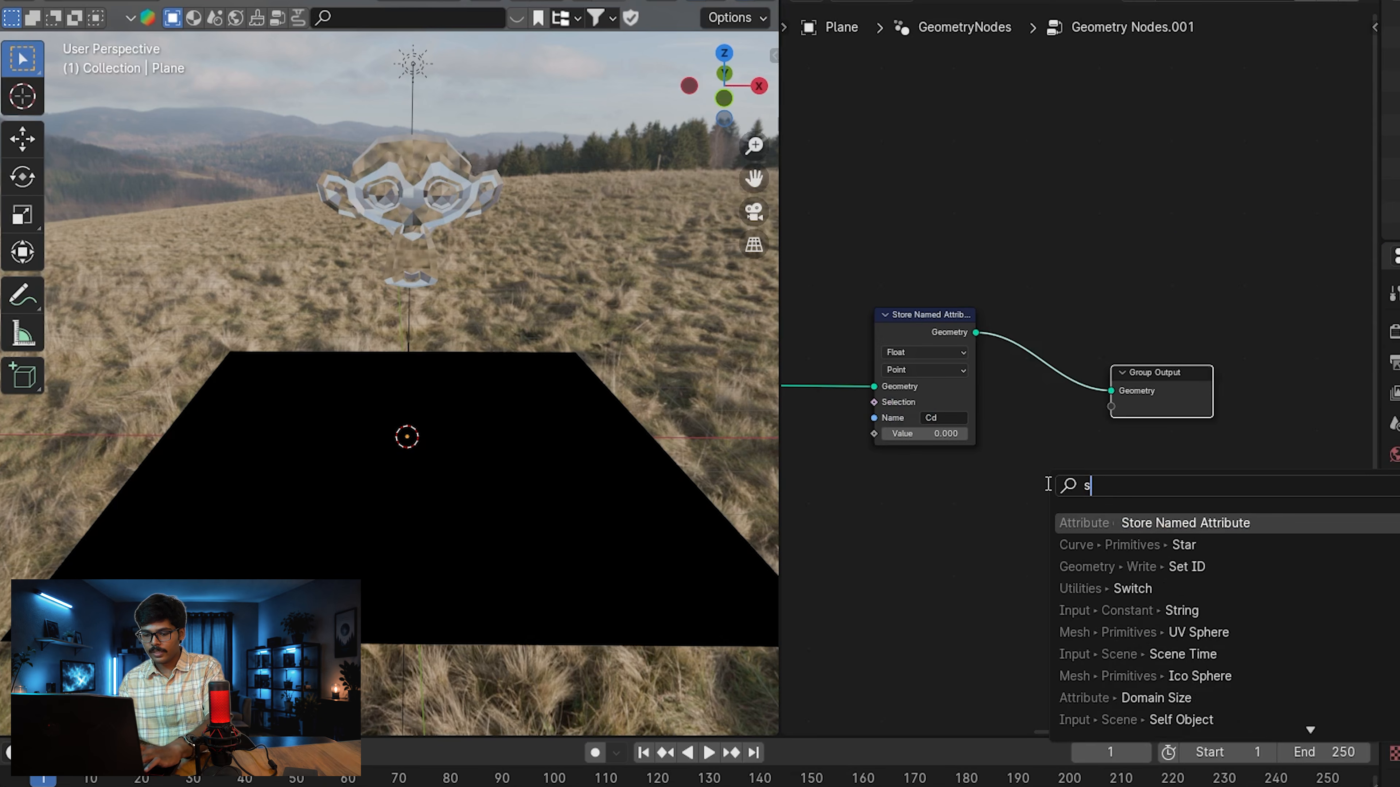
Step: Insert a Set Material node before the Group Output and assign the test material
{"action": "type", "text": "set ma"}
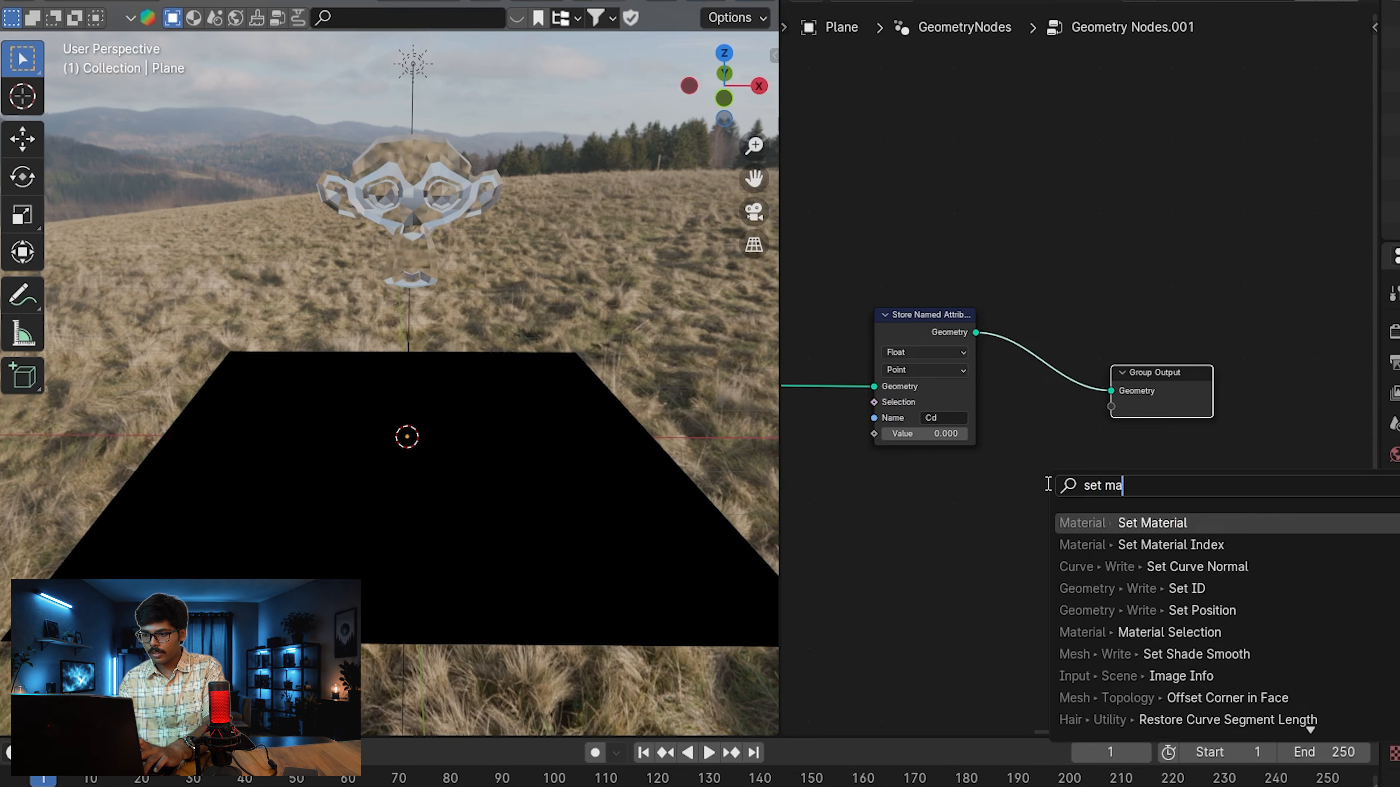
{"action": "key", "text": "Return"}
{"action": "left_click", "coordinate": [1049, 354]}
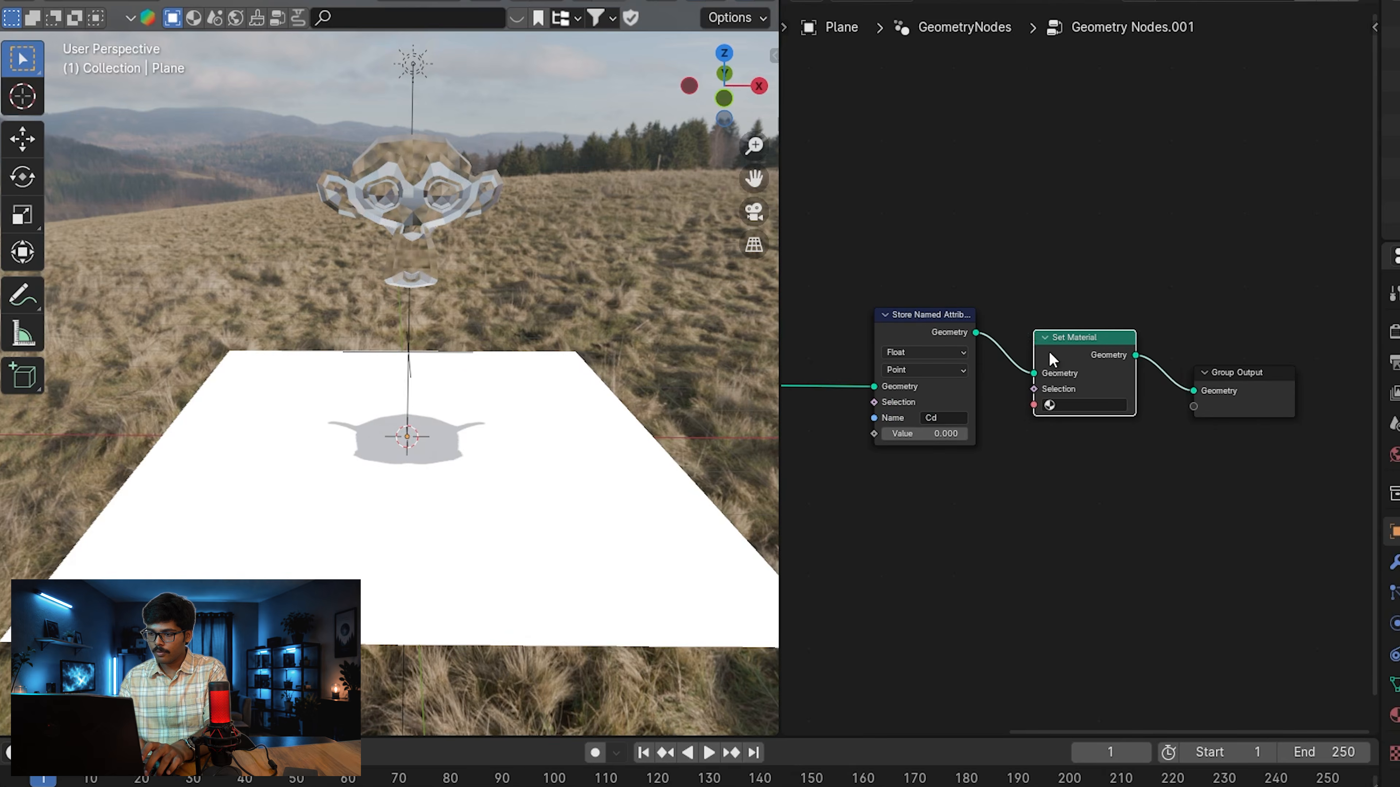
{"action": "left_click", "coordinate": [1089, 405]}
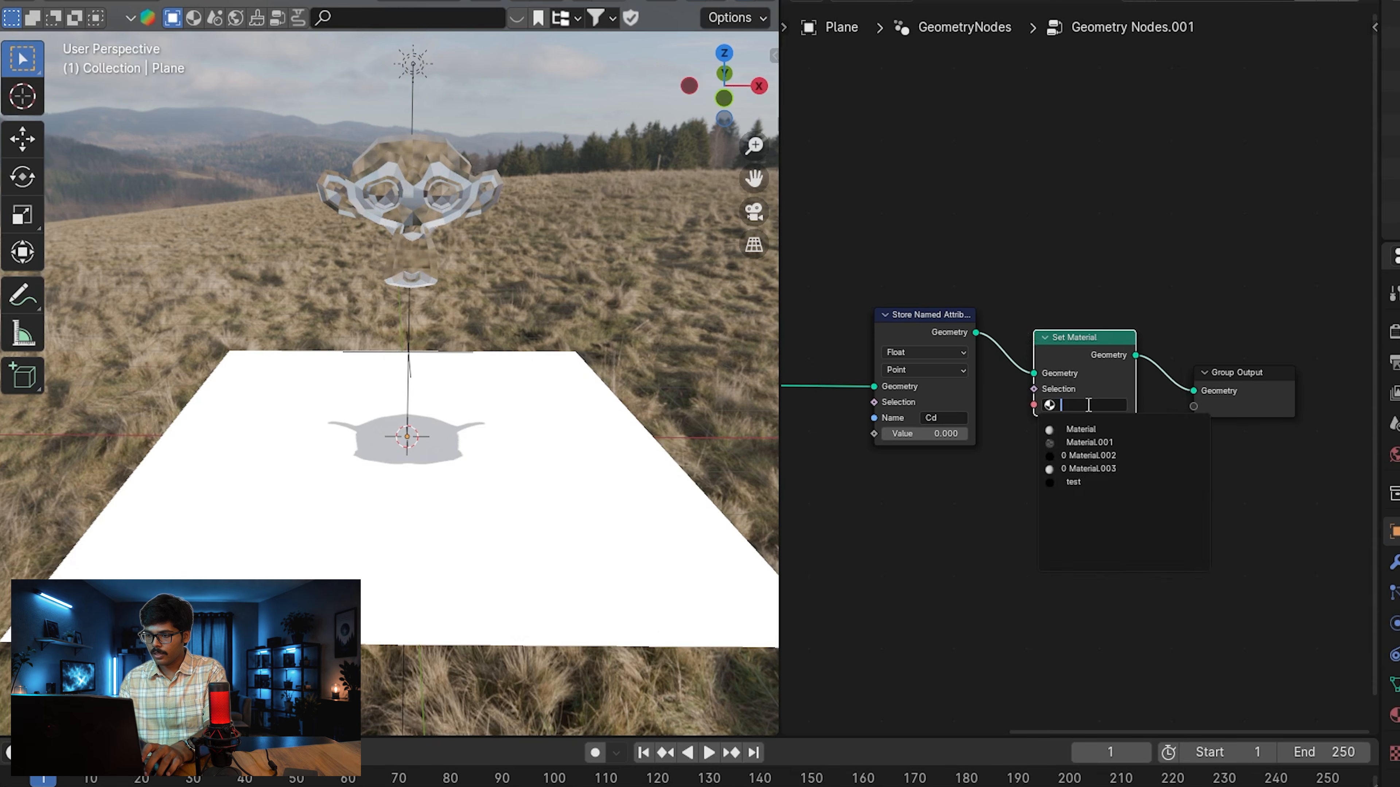
{"action": "left_click", "coordinate": [1085, 481]}
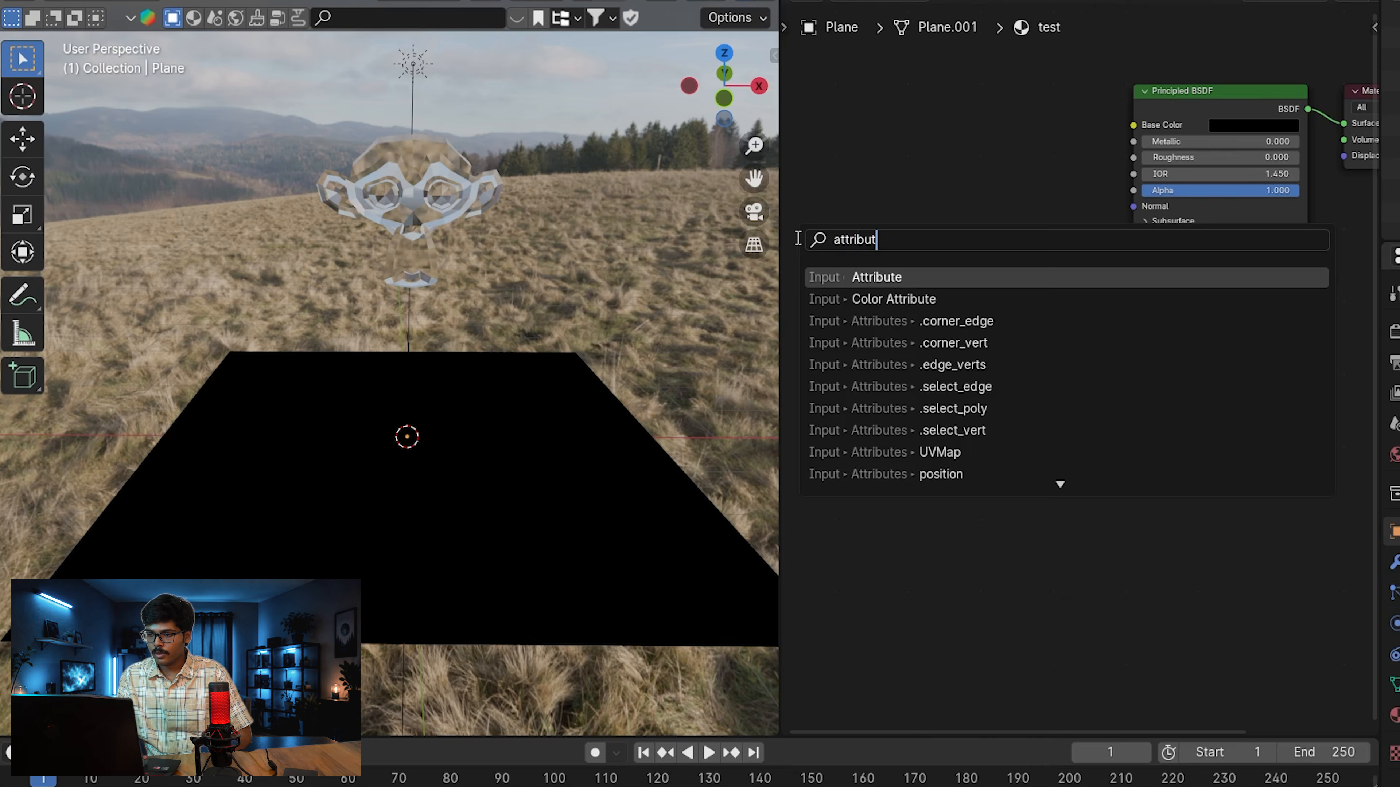
Step: Add an Attribute node reading Cd to the test material and connect its Color to Base Color and Emission Color
{"action": "key", "text": "Return"}
{"action": "left_click", "coordinate": [832, 228]}
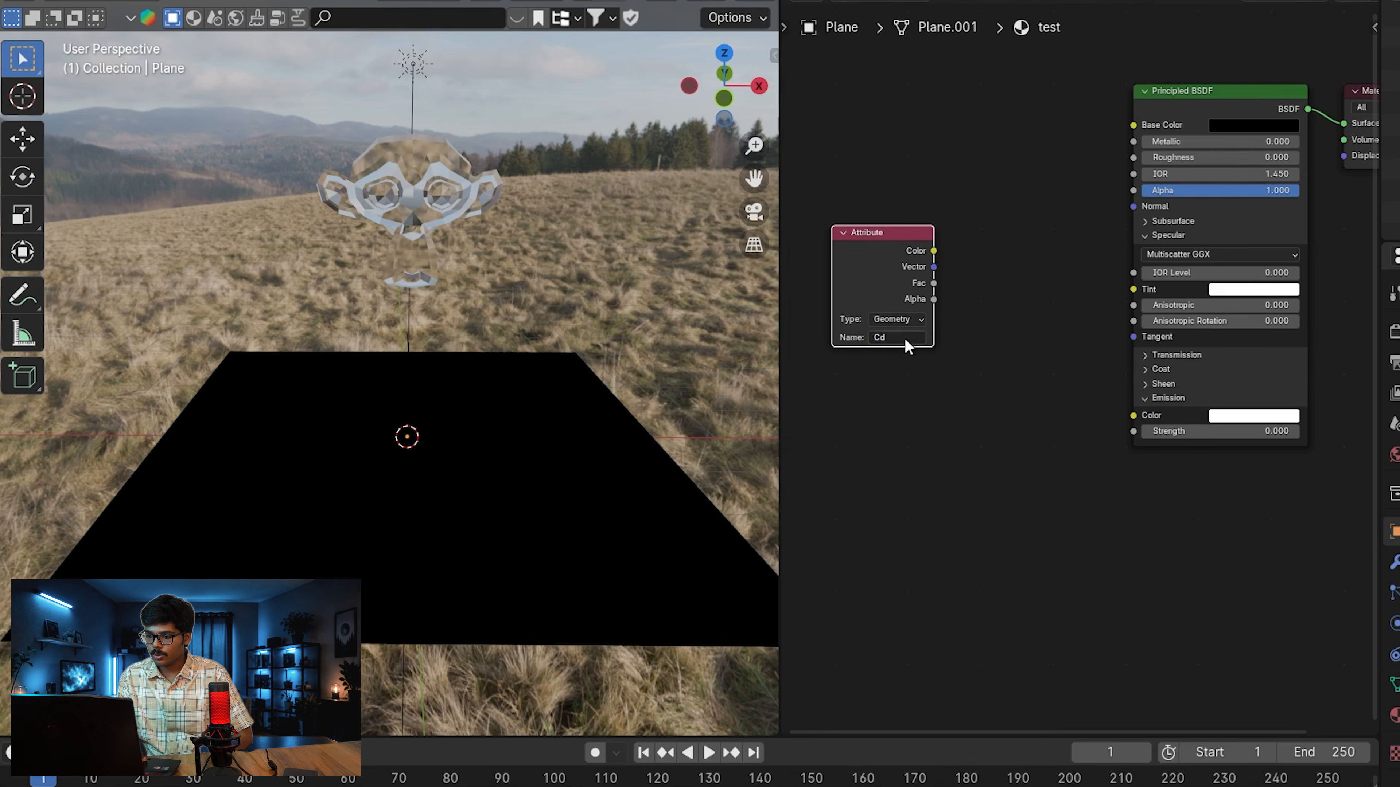
{"action": "left_click_drag", "start_coordinate": [1134, 125], "coordinate": [1134, 124]}
{"action": "left_click_drag", "start_coordinate": [932, 250], "coordinate": [1133, 415]}
Step: Set the emission strength to 1 and merge the two Attribute color links through a reroute point
{"action": "left_click", "coordinate": [1202, 429]}
{"action": "type", "text": "1"}
{"action": "key", "text": "Return"}
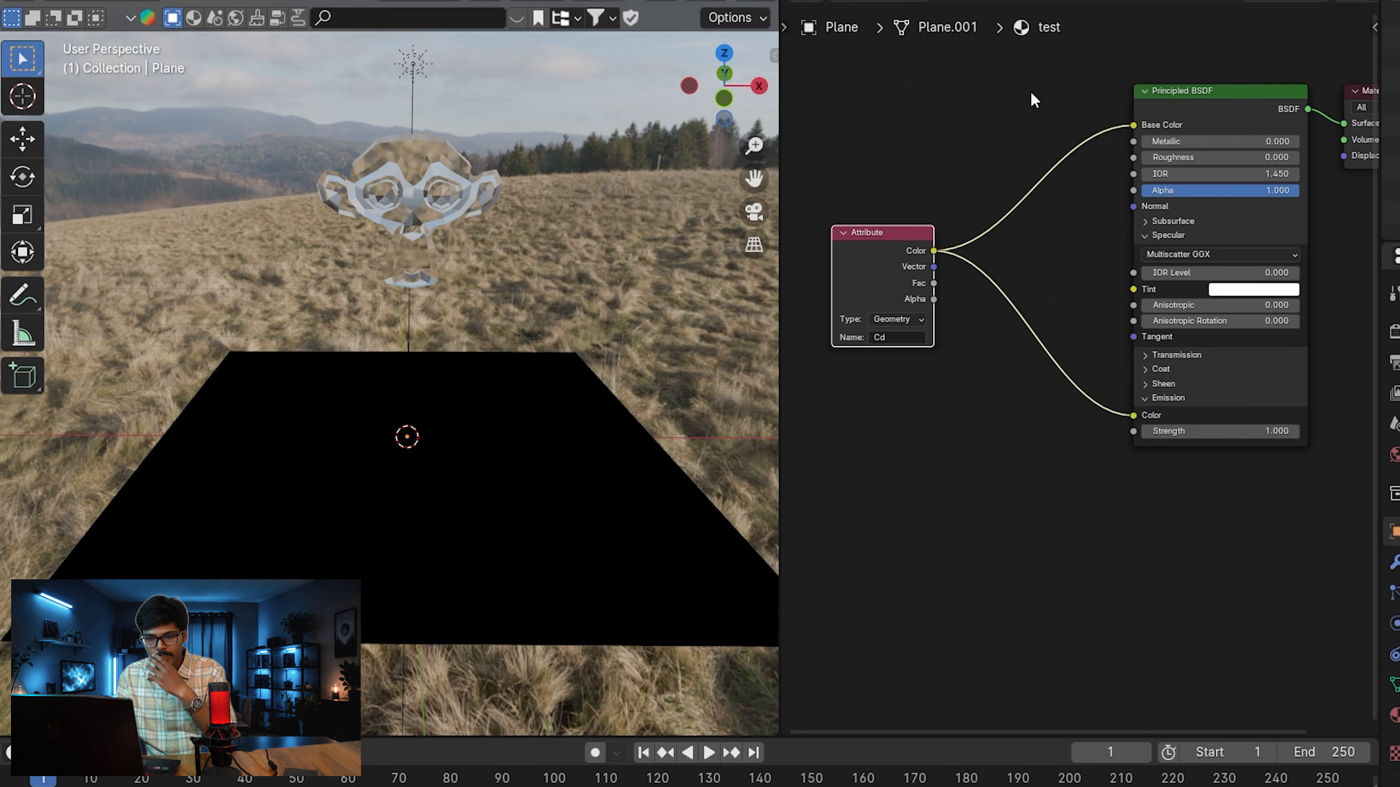
{"action": "left_click_drag", "start_coordinate": [1031, 91], "coordinate": [982, 411]}
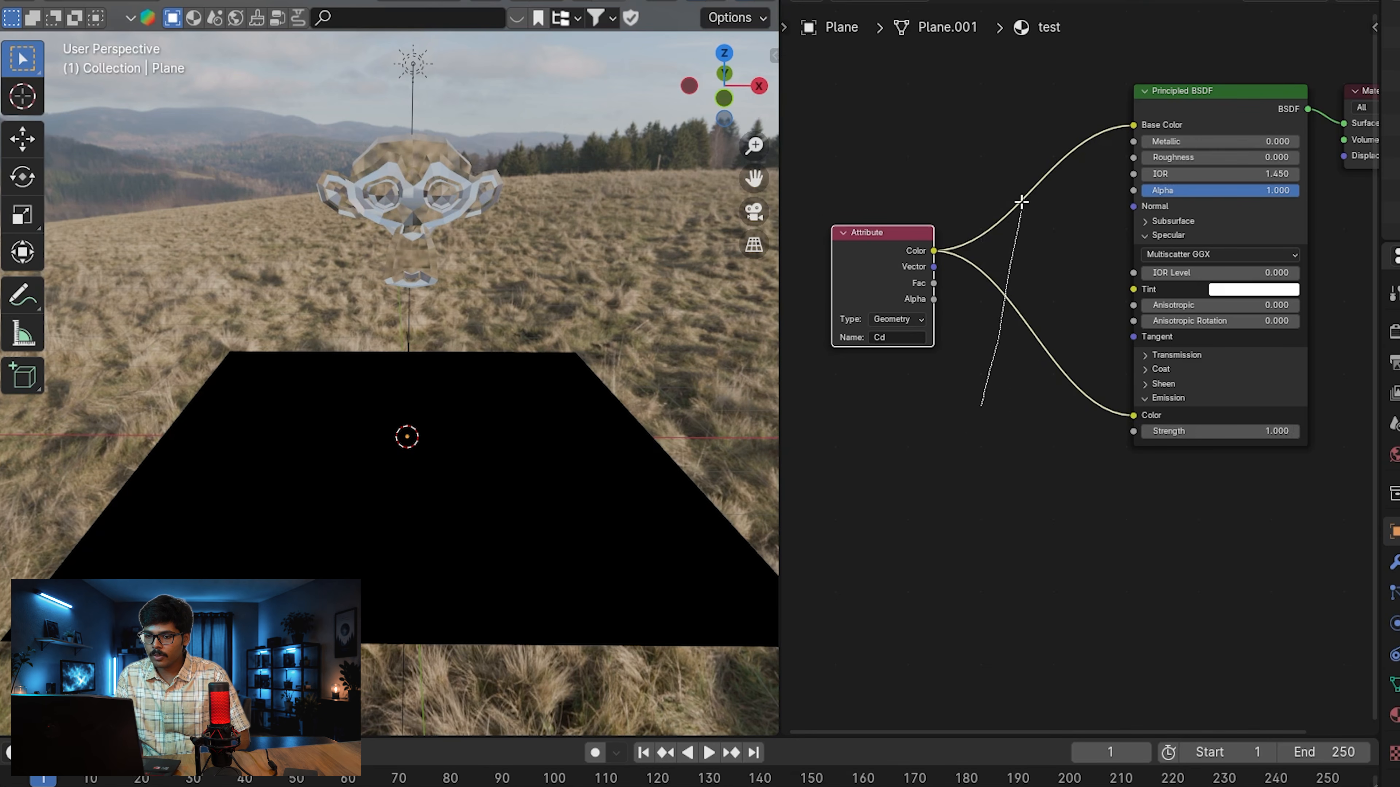
{"action": "right_click_drag", "start_coordinate": [1021, 203], "coordinate": [1021, 202], "text": "shift"}
Step: Subdivide the entire plane mesh into a dense grid in Edit Mode and return to Object Mode
{"action": "key", "text": "Tab"}
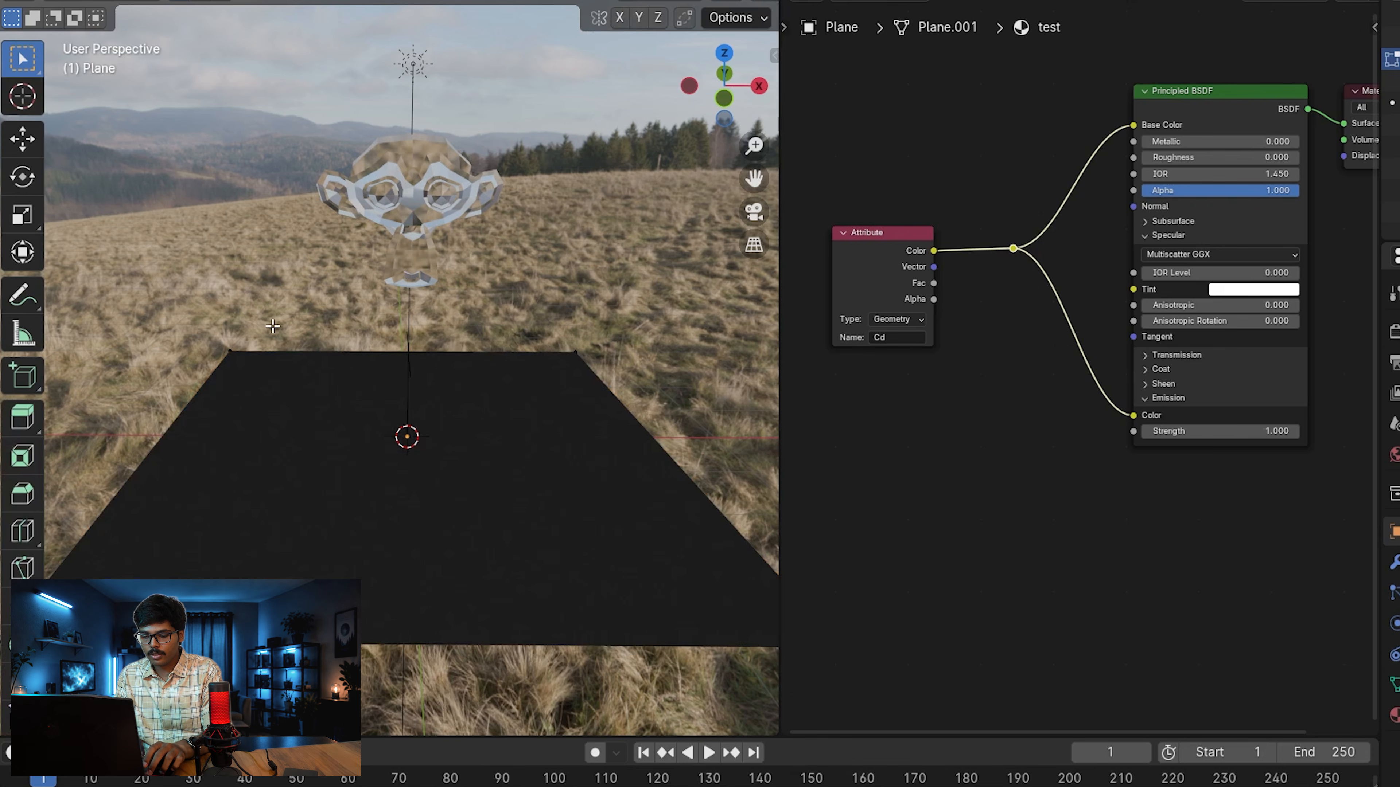
{"action": "key", "text": "a"}
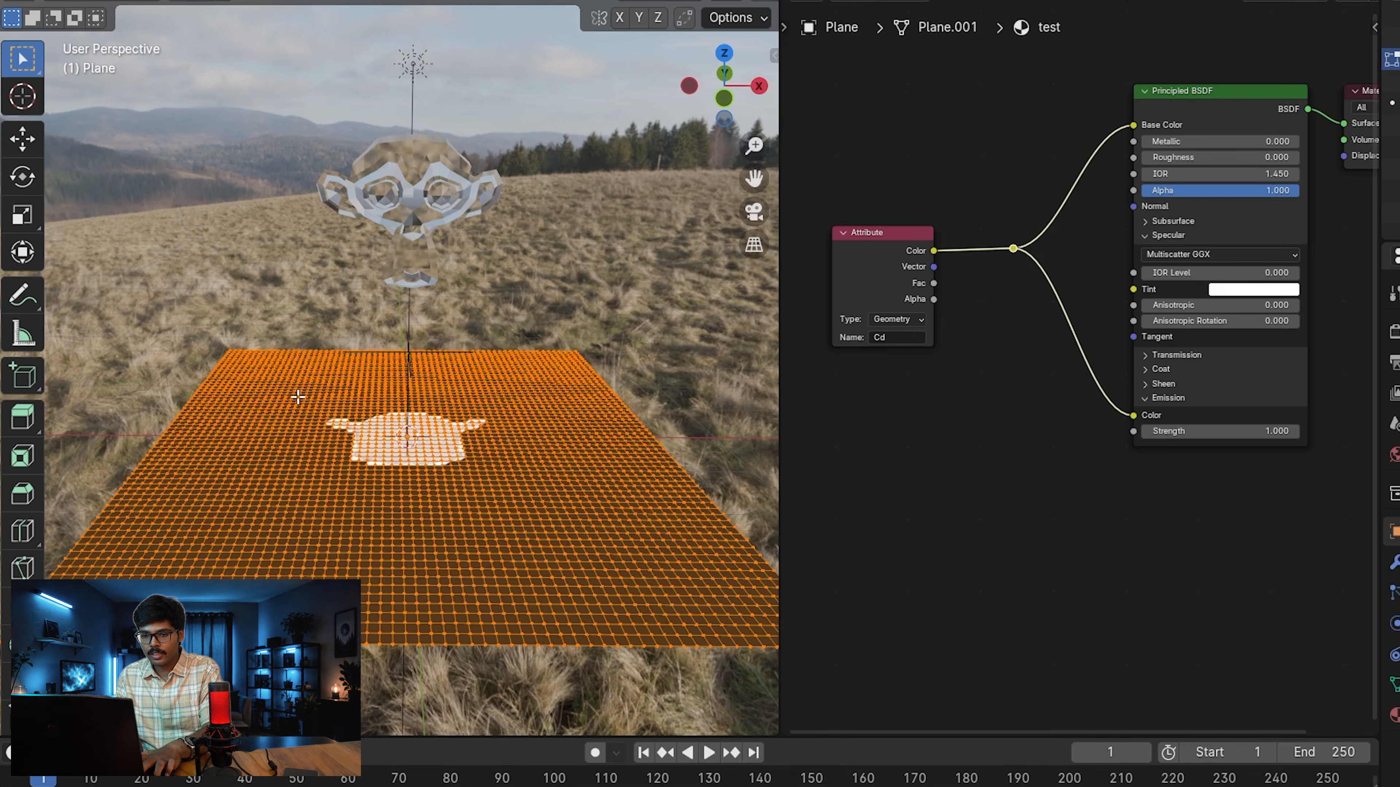
{"action": "key", "text": "Tab"}
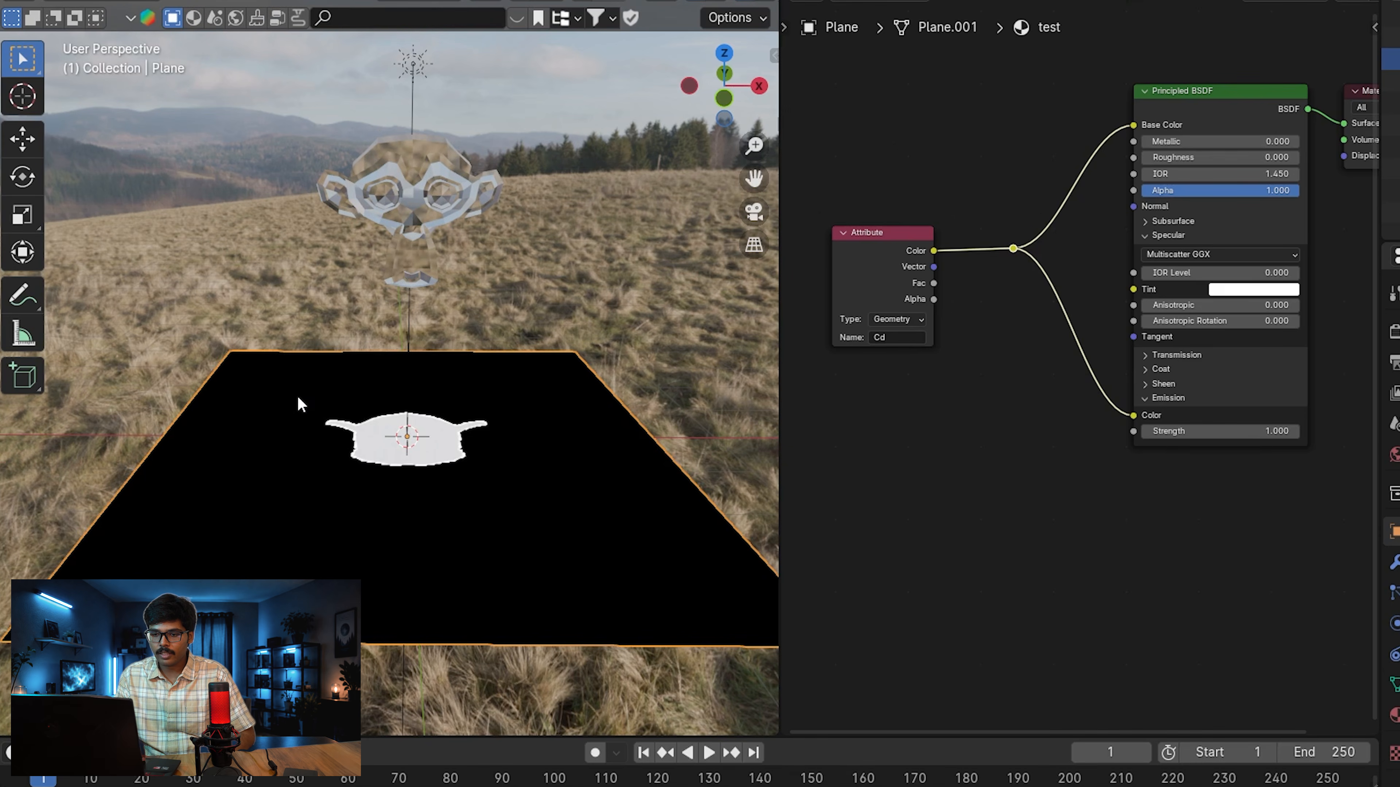